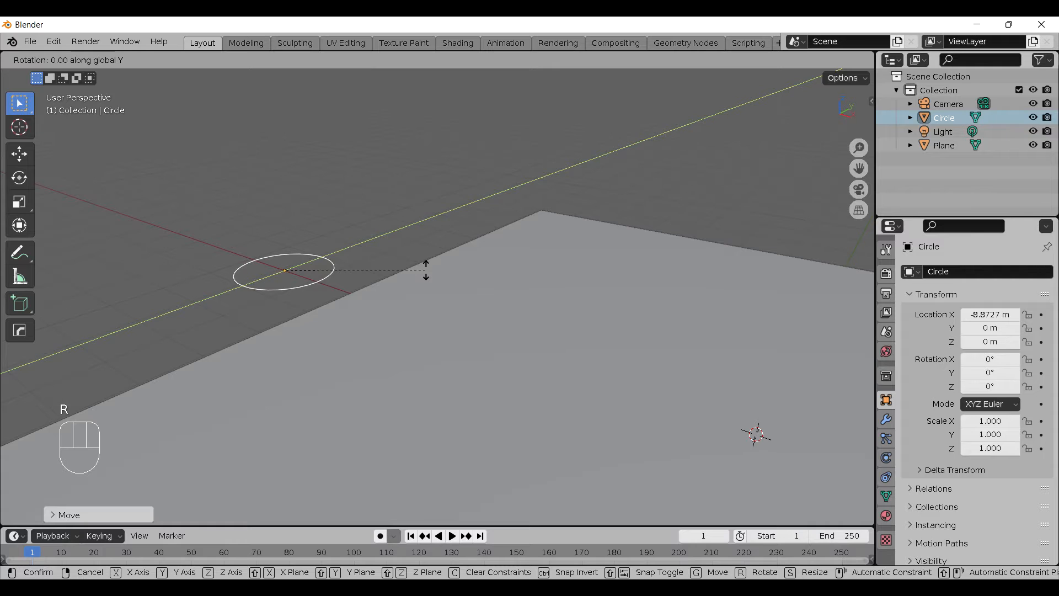
- Rotate the circle 90° about the Y axis and fill it with a face, finishing in Object Mode
{"action": "key", "text": "Return"}
{"action": "middle_click_drag", "start_coordinate": [338, 267], "coordinate": [473, 309], "text": "shift"}
{"action": "left_click", "coordinate": [69, 60]}
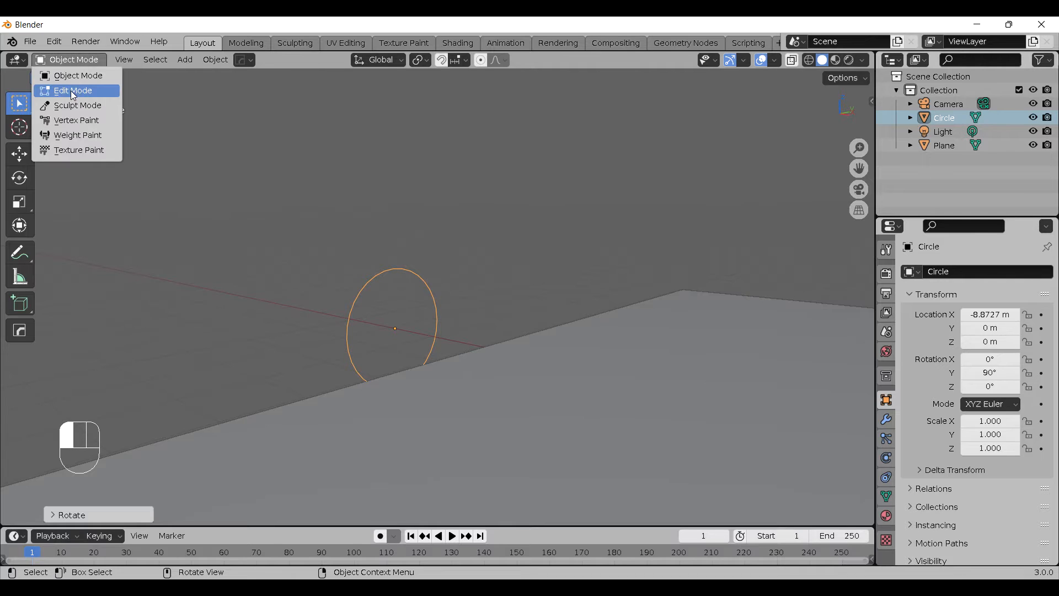
{"action": "left_click", "coordinate": [74, 92]}
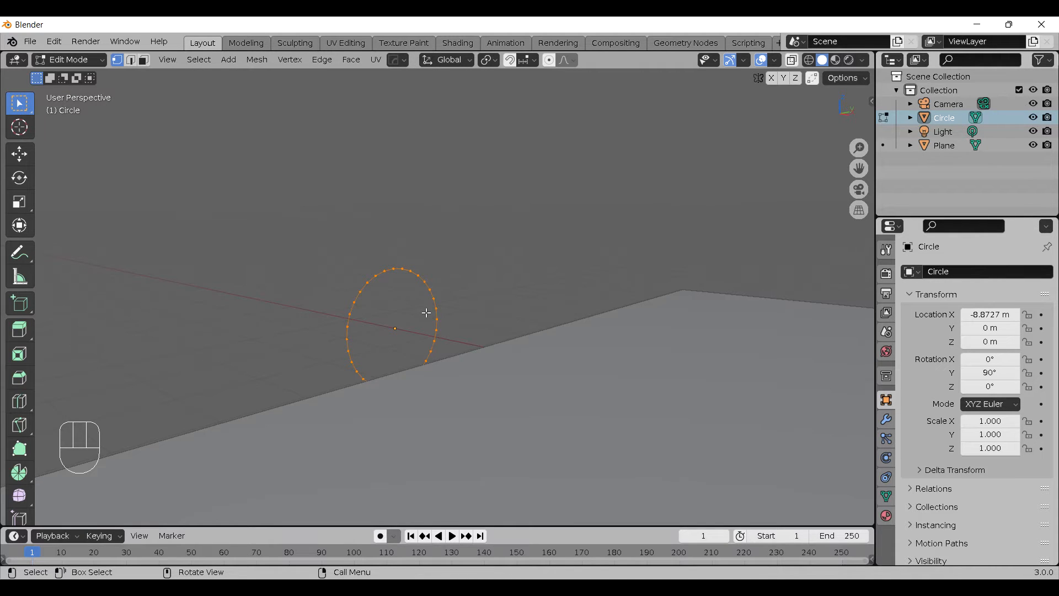
{"action": "key", "text": "f"}
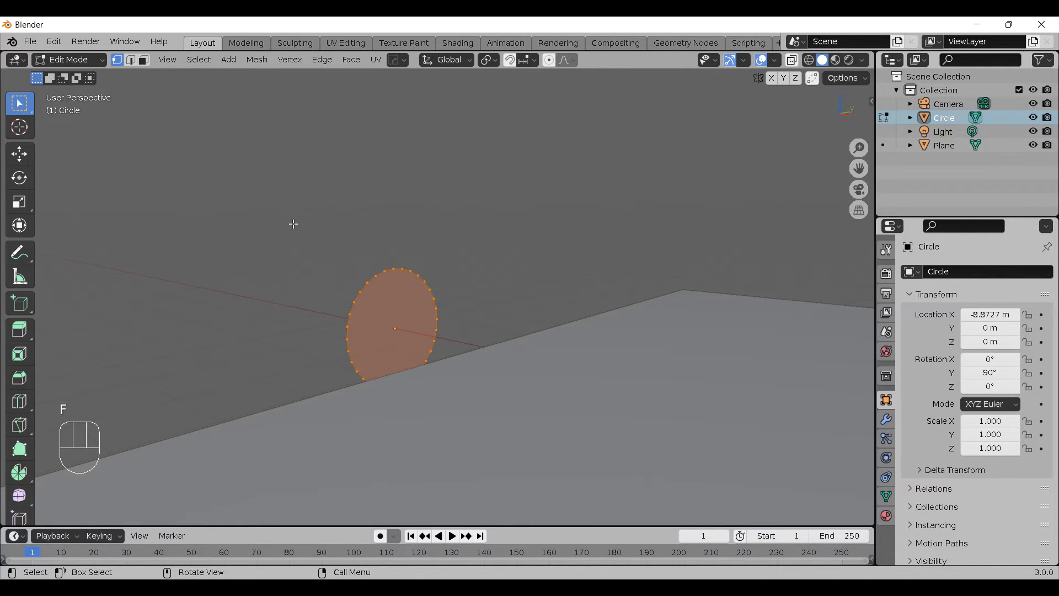
{"action": "left_click", "coordinate": [69, 59]}
{"action": "left_click", "coordinate": [74, 77]}
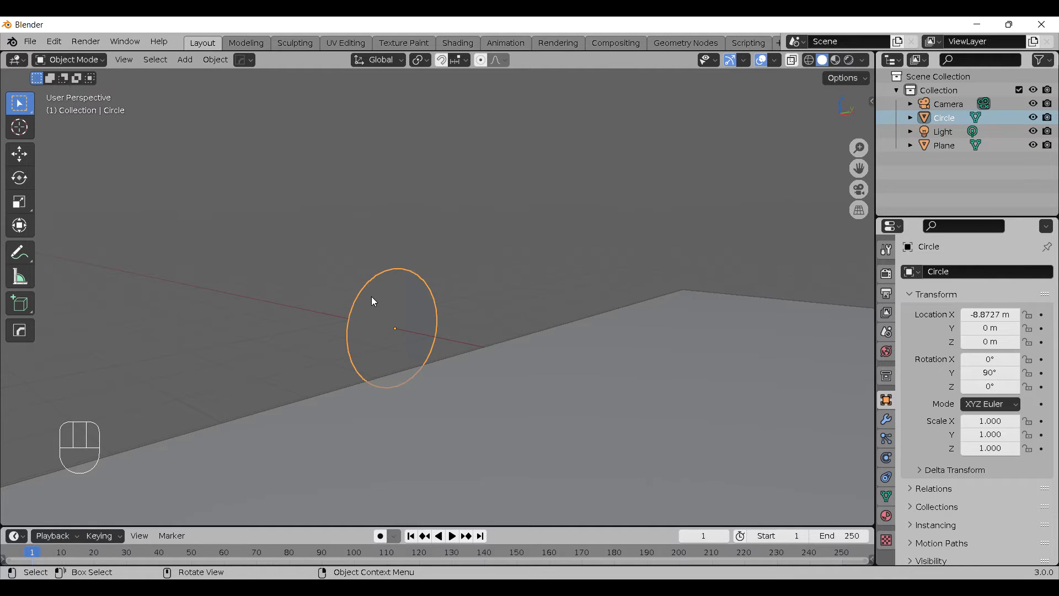
{"action": "key", "text": "Tab"}
{"action": "key", "text": "Tab"}
{"action": "key", "text": "Tab"}
{"action": "key", "text": "Tab"}
{"action": "scroll", "coordinate": [585, 336], "scroll_direction": "down", "scroll_amount": 2}
{"action": "middle_click_drag", "start_coordinate": [585, 336], "coordinate": [382, 276], "text": "shift"}
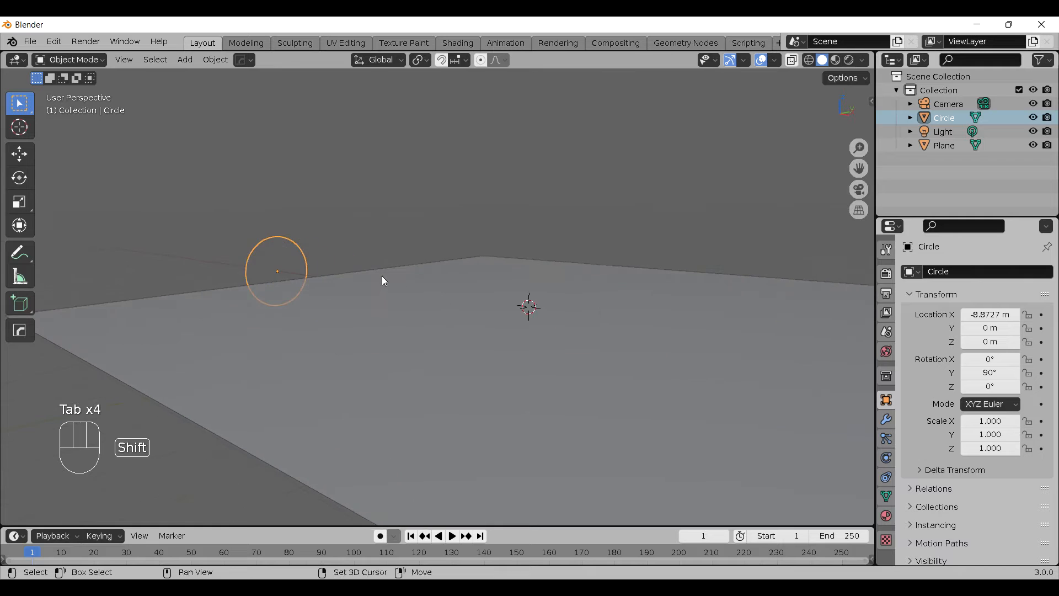
{"action": "scroll", "coordinate": [560, 314], "scroll_direction": "down", "scroll_amount": 5}
{"action": "scroll", "coordinate": [561, 319], "scroll_direction": "up", "scroll_amount": 4}
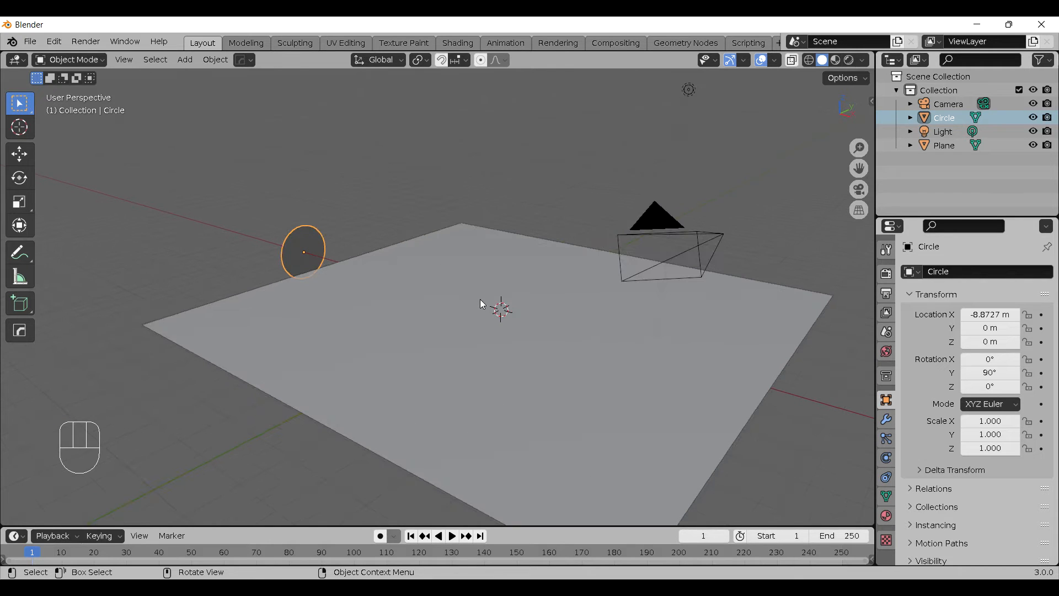
{"action": "left_click", "coordinate": [580, 260]}
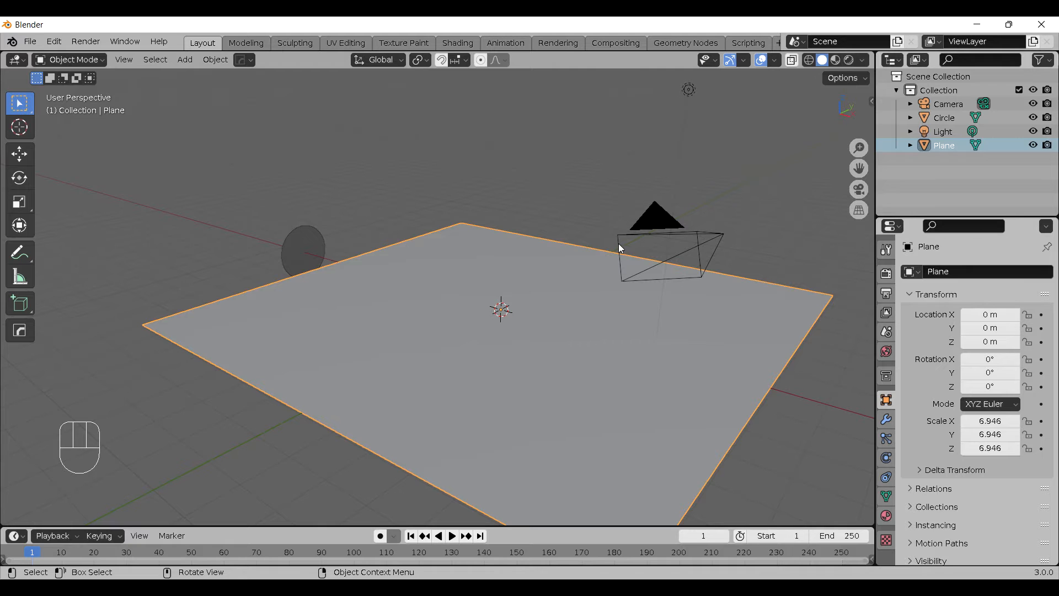
- View the scene through the camera and enable the Camera to View lock
{"action": "key", "text": "KP_0"}
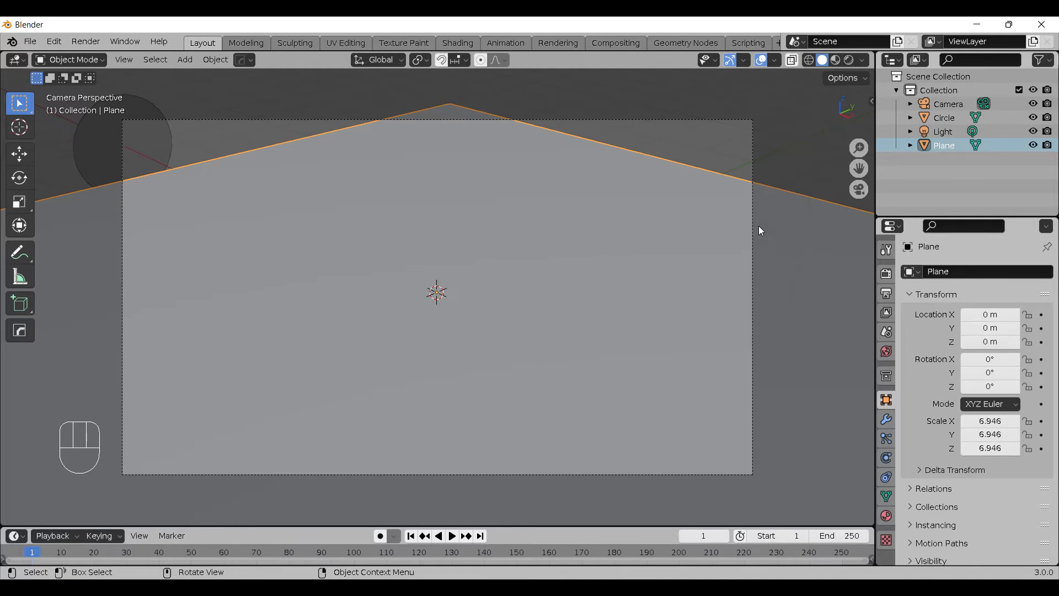
{"action": "key", "text": "n"}
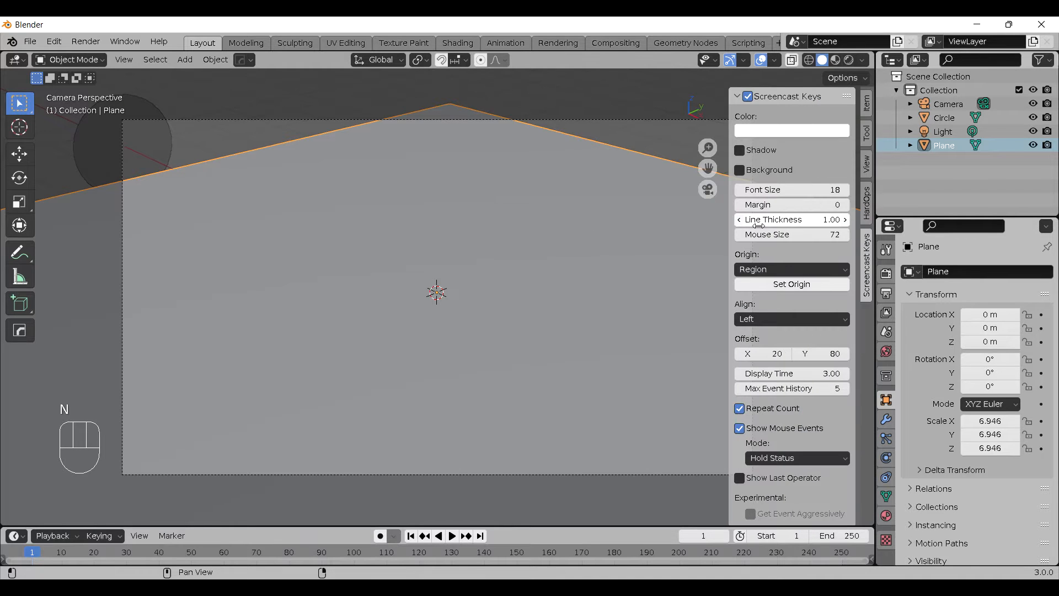
{"action": "left_click", "coordinate": [867, 164]}
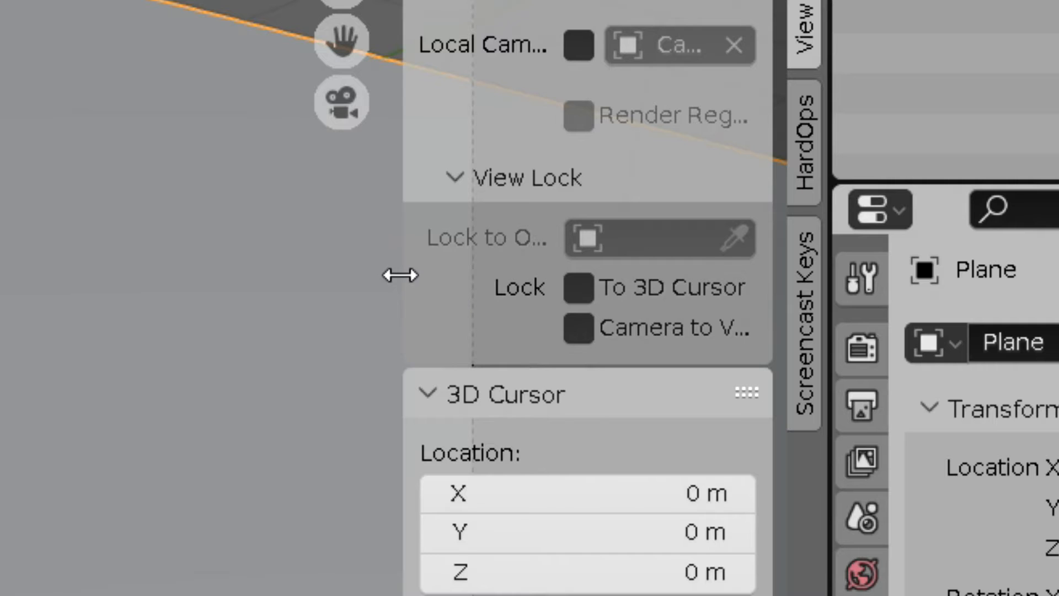
{"action": "left_click_drag", "start_coordinate": [400, 274], "coordinate": [307, 298]}
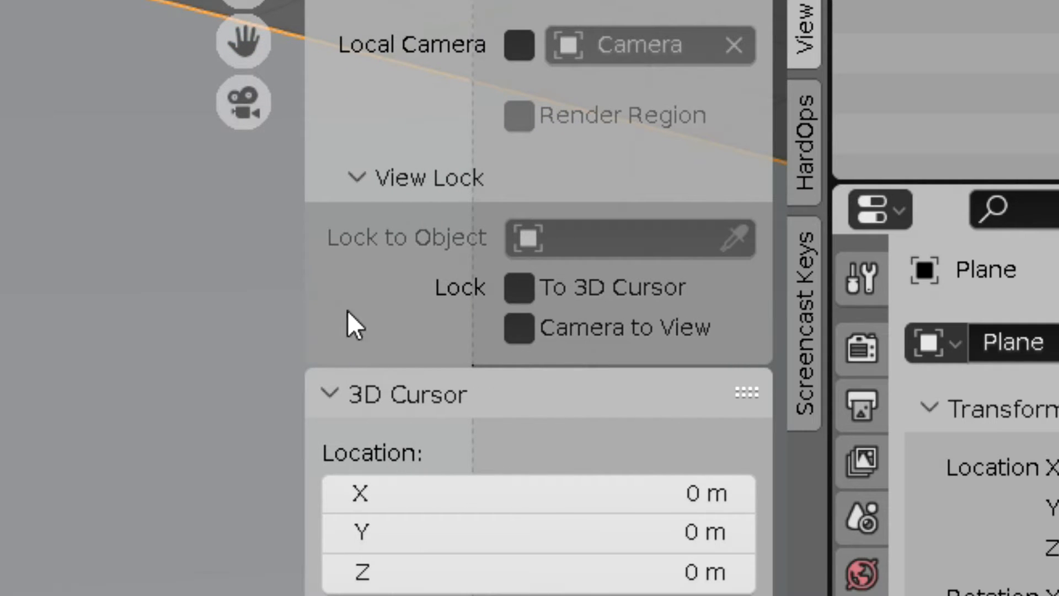
{"action": "left_click", "coordinate": [526, 337]}
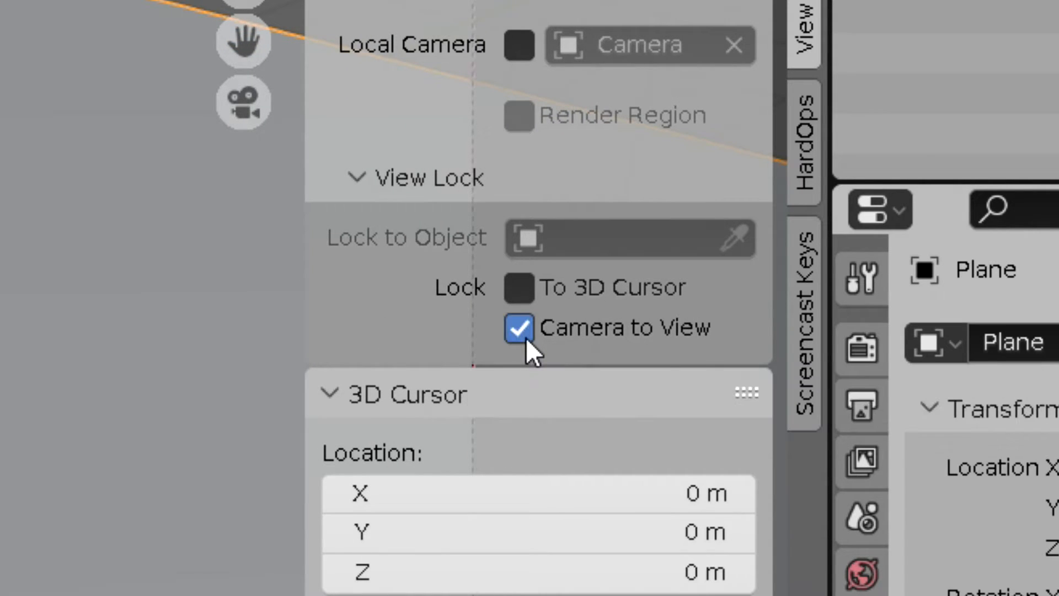
{"action": "key", "text": "n"}
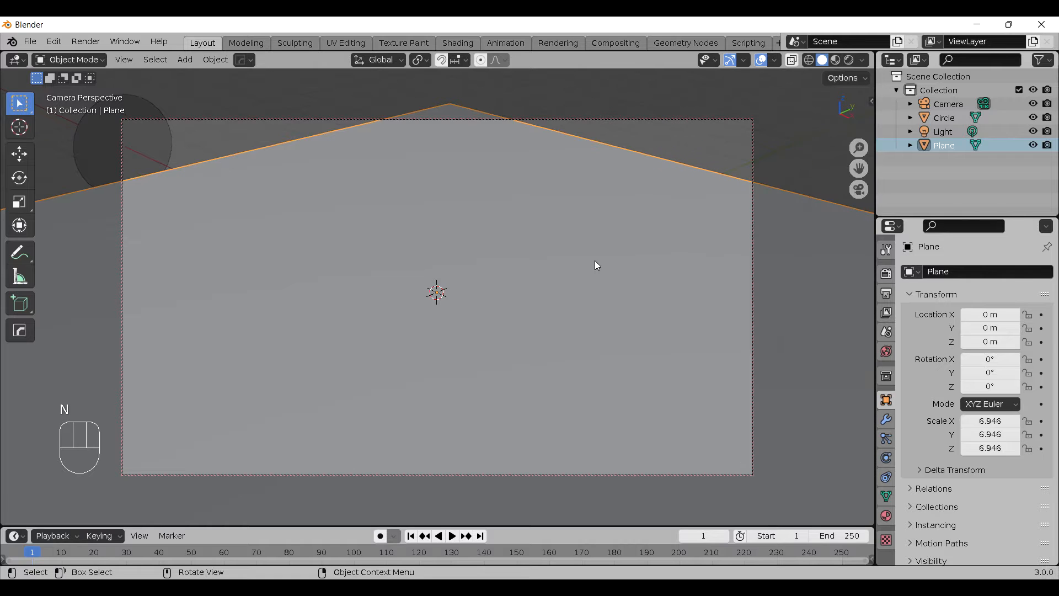
- Reframe the camera low over the plane so the circle appears as a centred half disc on the horizon
{"action": "middle_click_drag", "start_coordinate": [614, 275], "coordinate": [557, 260]}
{"action": "scroll", "coordinate": [508, 244], "scroll_direction": "down", "scroll_amount": 5}
{"action": "scroll", "coordinate": [484, 238], "scroll_direction": "up", "scroll_amount": 6}
{"action": "scroll", "coordinate": [485, 239], "scroll_direction": "down", "scroll_amount": 4}
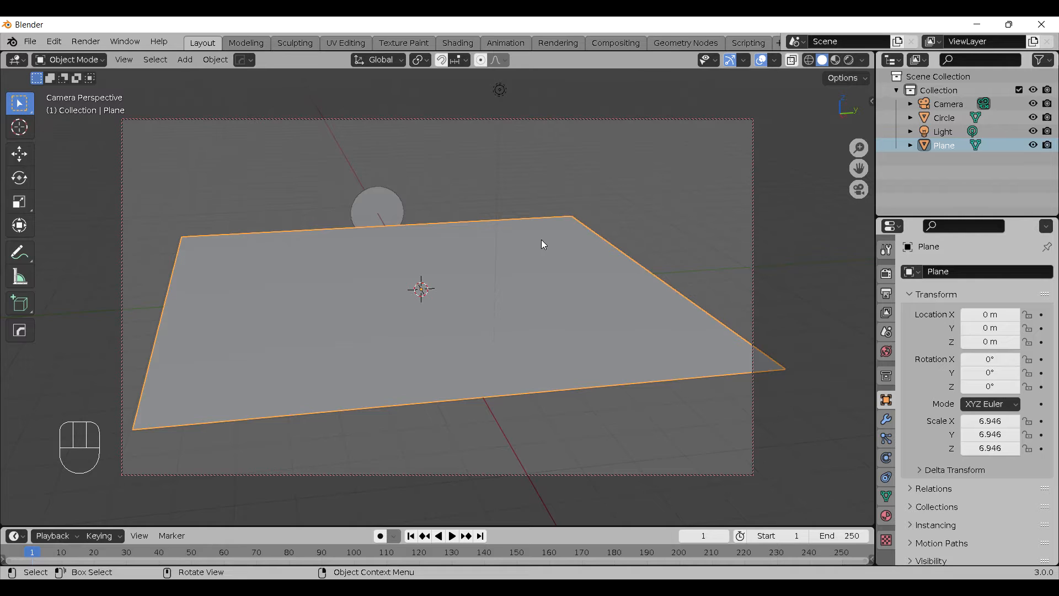
{"action": "scroll", "coordinate": [465, 219], "scroll_direction": "up", "scroll_amount": 4}
{"action": "mouse_move", "coordinate": [465, 219]}
{"action": "middle_mouse_down"}
{"action": "mouse_move", "coordinate": [448, 190]}
{"action": "mouse_move", "coordinate": [449, 210]}
{"action": "middle_mouse_up"}
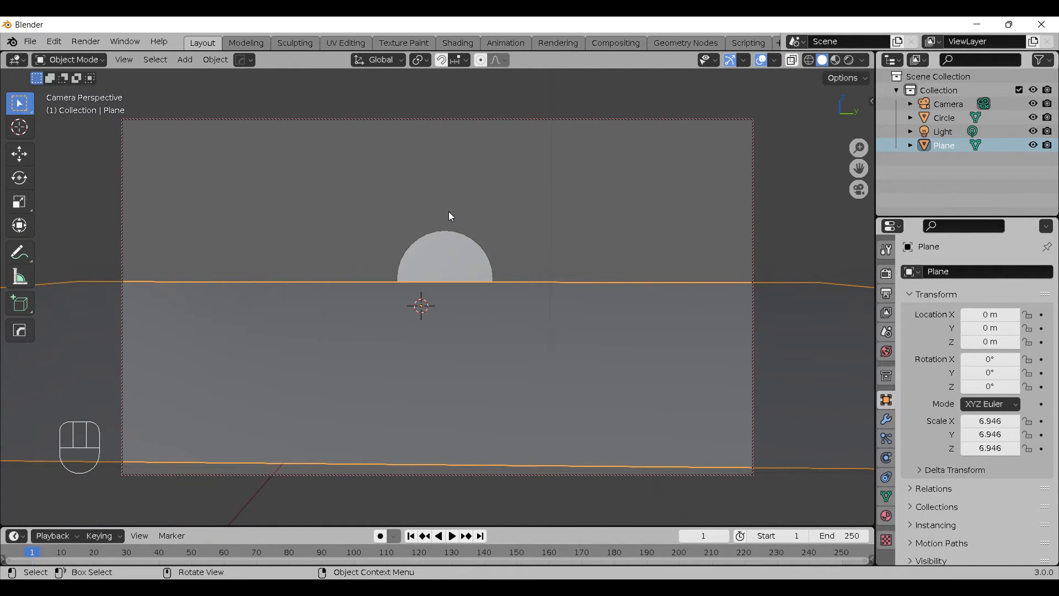
{"action": "middle_click_drag", "start_coordinate": [445, 278], "coordinate": [495, 279]}
{"action": "scroll", "coordinate": [478, 280], "scroll_direction": "up", "scroll_amount": 3}
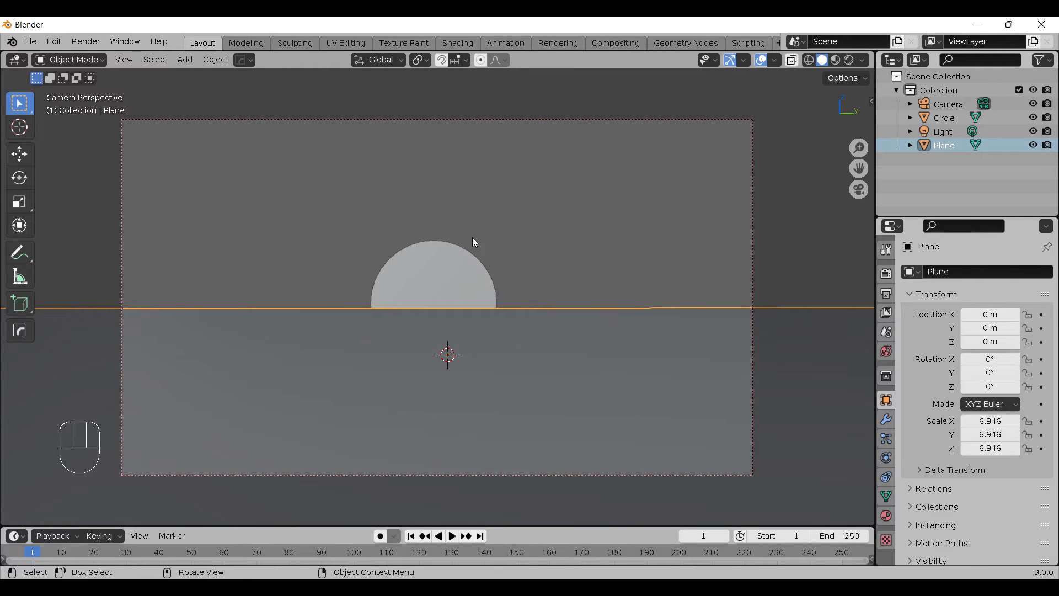
- Disable the Camera to View lock to keep the camera framing
{"action": "key", "text": "n"}
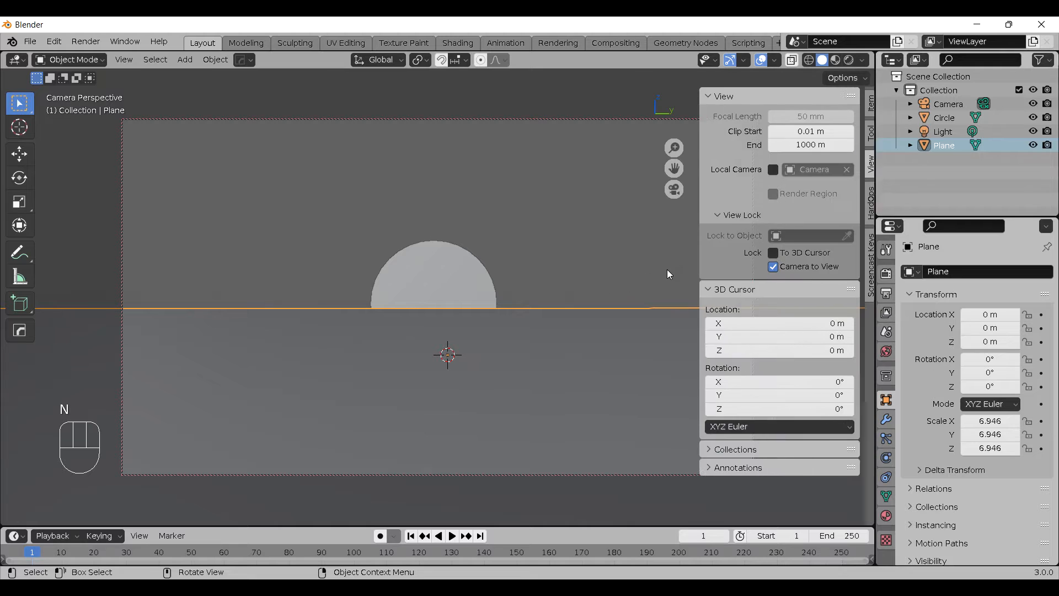
{"action": "left_click", "coordinate": [770, 267]}
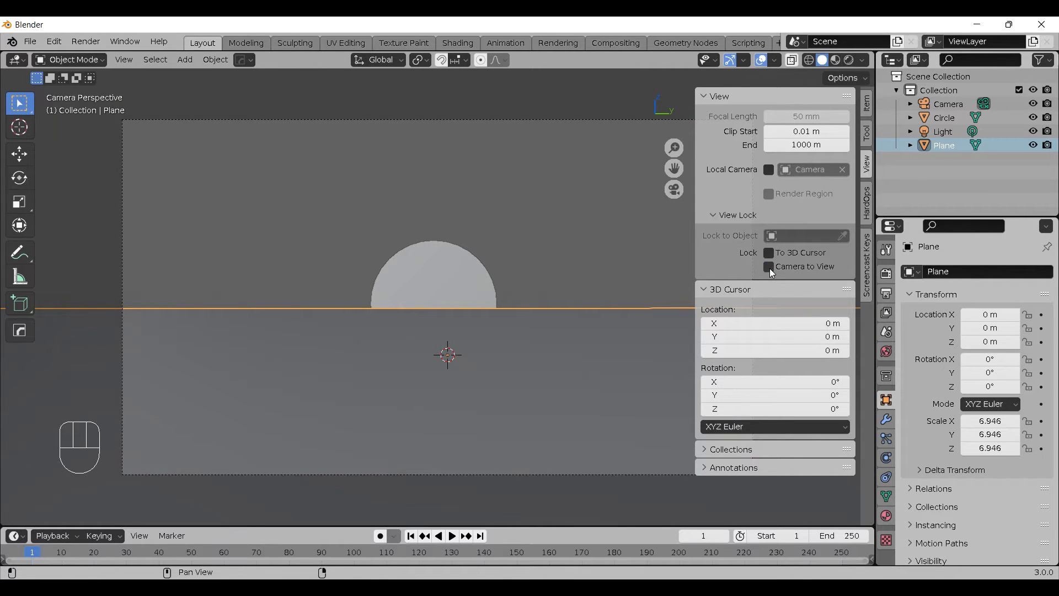
{"action": "key", "text": "n"}
- Examine how the circle, plane and camera are arranged in the scene from outside the camera view
{"action": "middle_click_drag", "start_coordinate": [434, 255], "coordinate": [533, 281]}
{"action": "scroll", "coordinate": [530, 279], "scroll_direction": "up", "scroll_amount": 4}
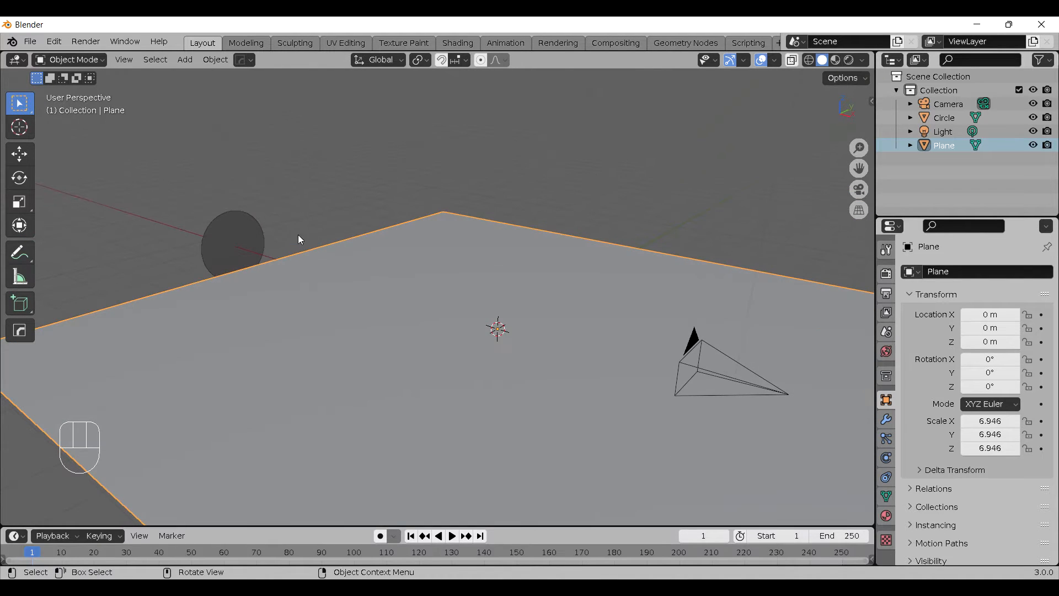
{"action": "left_click", "coordinate": [250, 233]}
{"action": "left_click", "coordinate": [504, 305]}
{"action": "scroll", "coordinate": [505, 304], "scroll_direction": "down", "scroll_amount": 5}
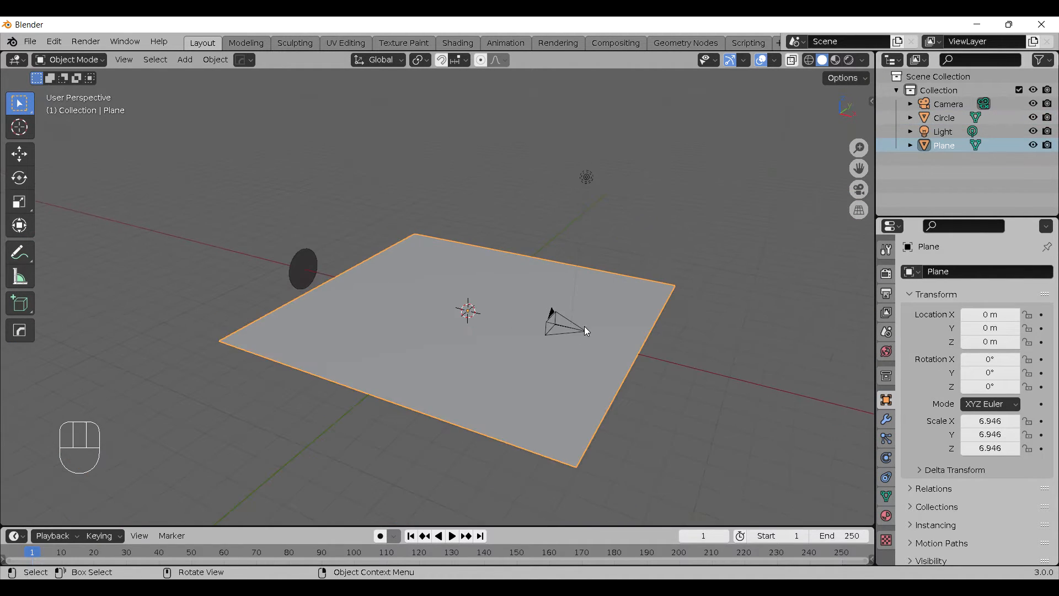
{"action": "left_click", "coordinate": [572, 327]}
{"action": "middle_click_drag", "start_coordinate": [649, 332], "coordinate": [554, 293]}
{"action": "middle_click_drag", "start_coordinate": [481, 290], "coordinate": [482, 293]}
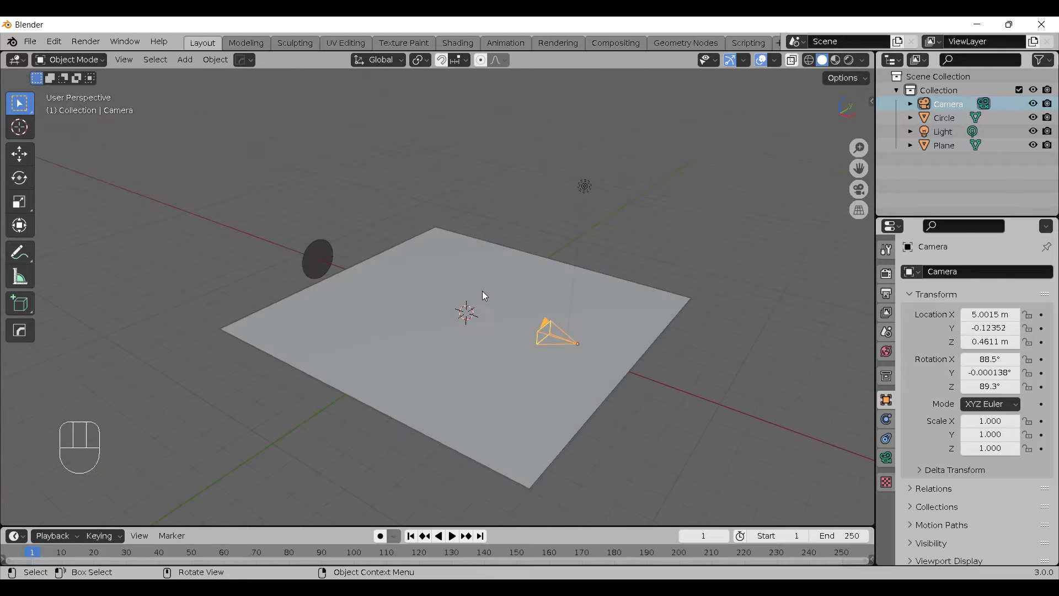
{"action": "scroll", "coordinate": [482, 293], "scroll_direction": "up", "scroll_amount": 1}
{"action": "left_click", "coordinate": [299, 256]}
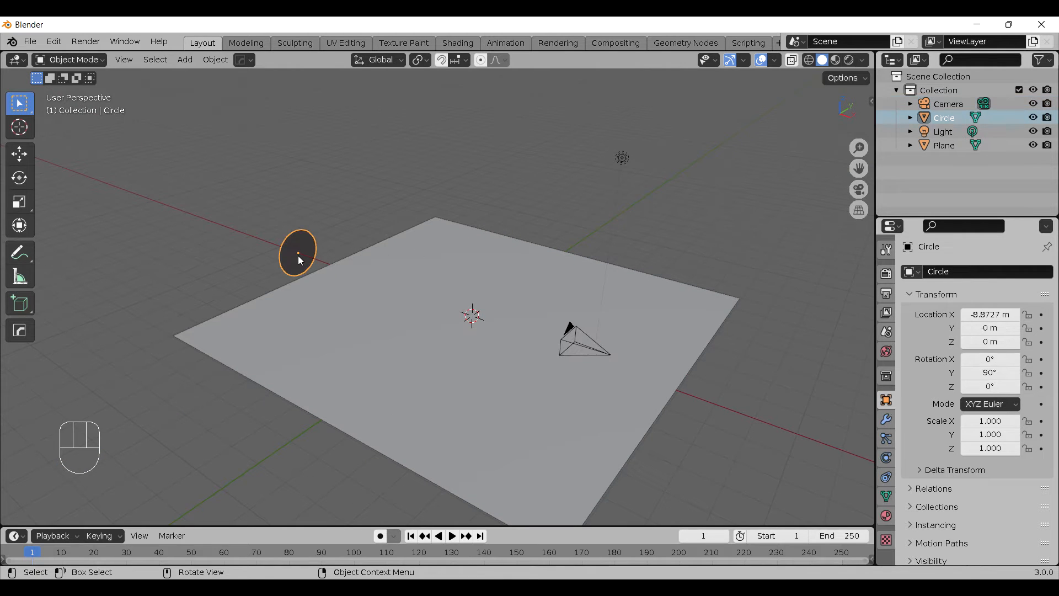
{"action": "left_click", "coordinate": [463, 250]}
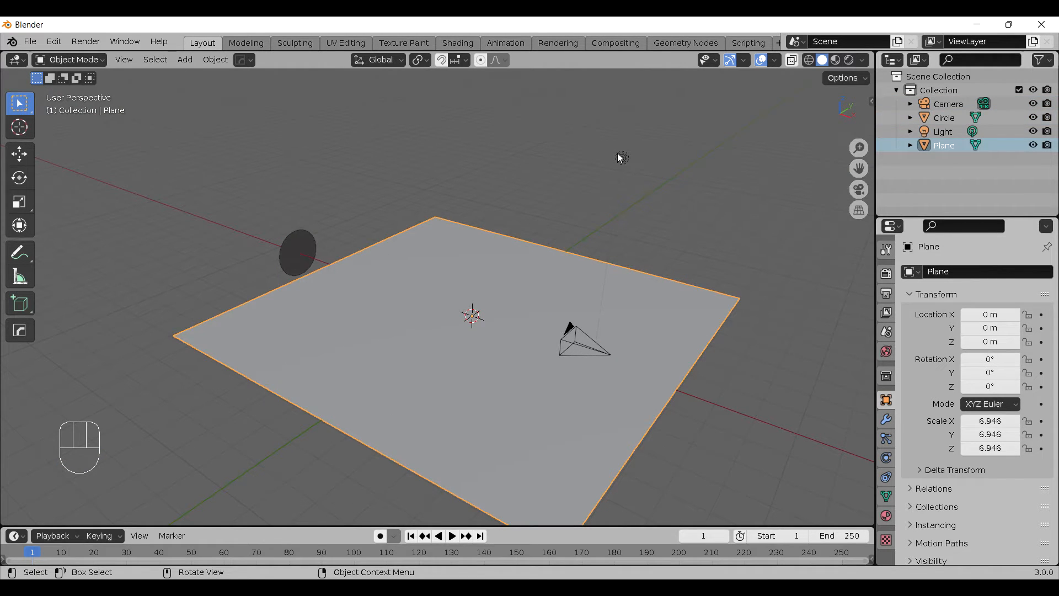
- Switch the viewport to rendered shading and delete the light from the scene
{"action": "left_click", "coordinate": [850, 60]}
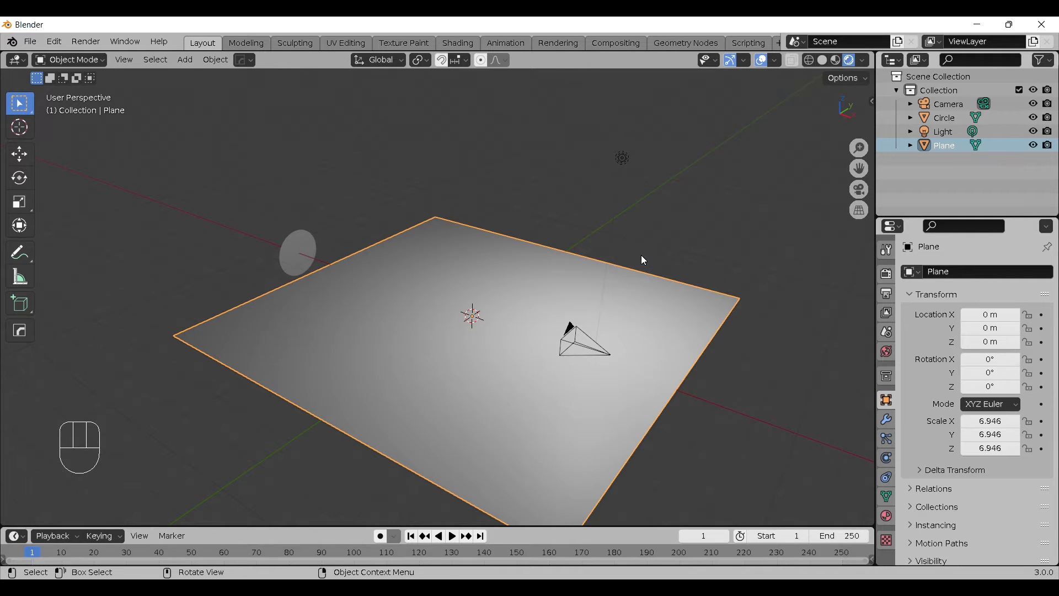
{"action": "middle_click_drag", "start_coordinate": [683, 274], "coordinate": [332, 214]}
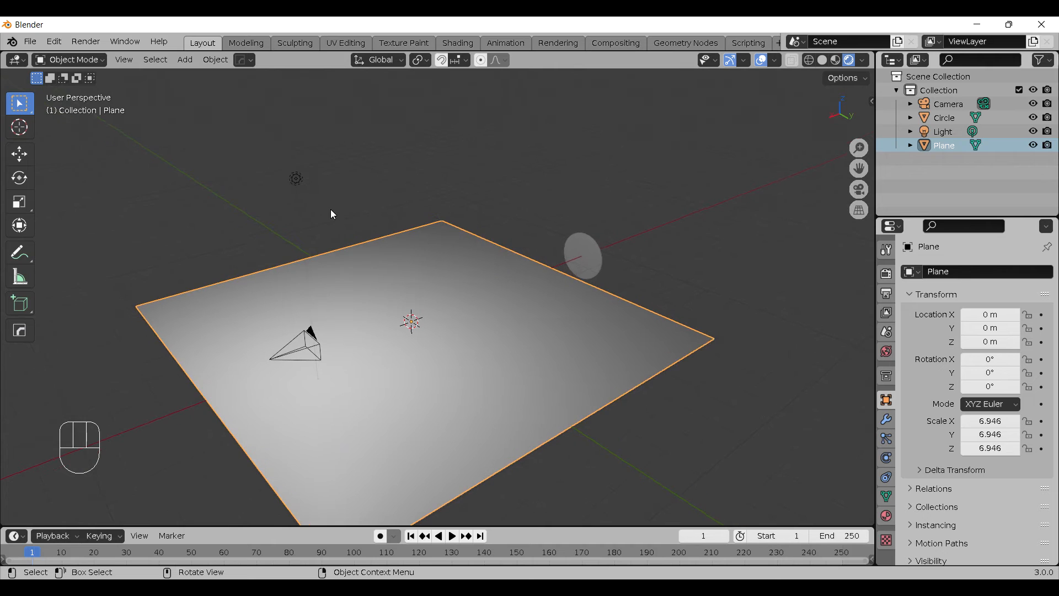
{"action": "left_click", "coordinate": [296, 178]}
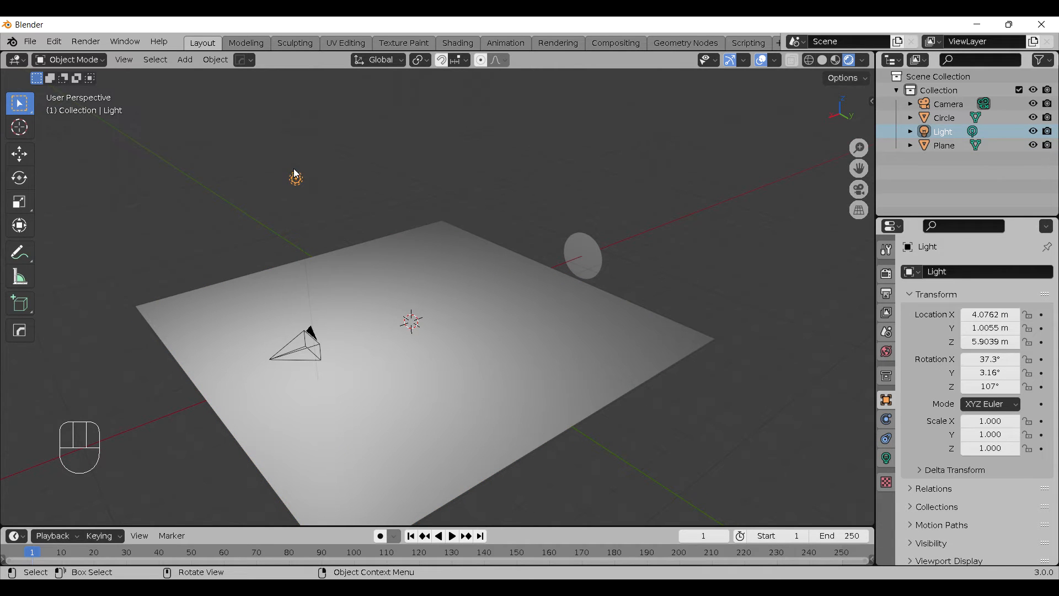
{"action": "key", "text": "x"}
{"action": "left_click", "coordinate": [354, 182]}
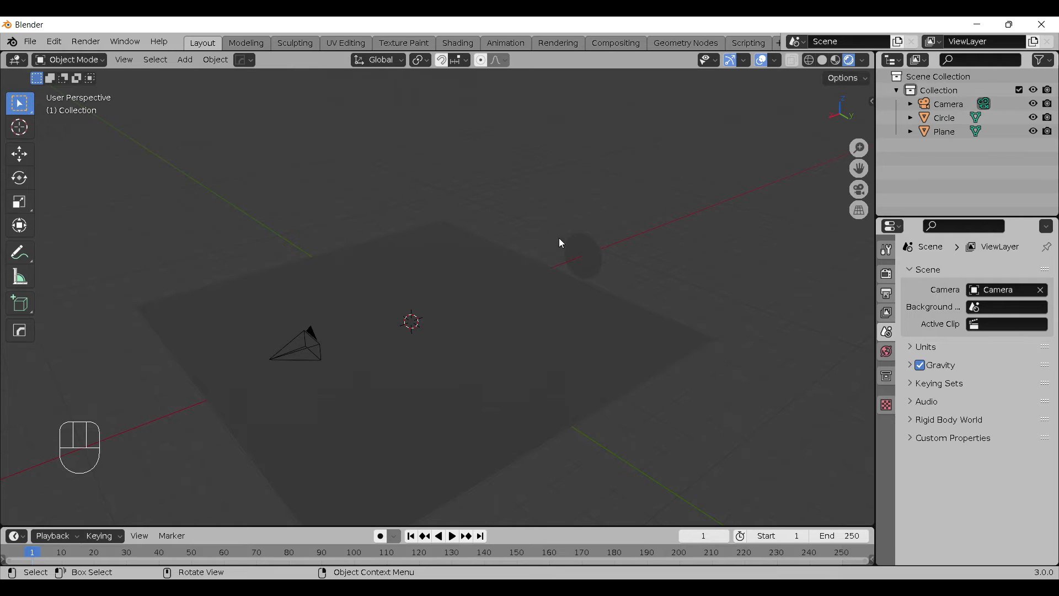
- Give the circle a new material with Emission as its surface shader
{"action": "left_click", "coordinate": [579, 249]}
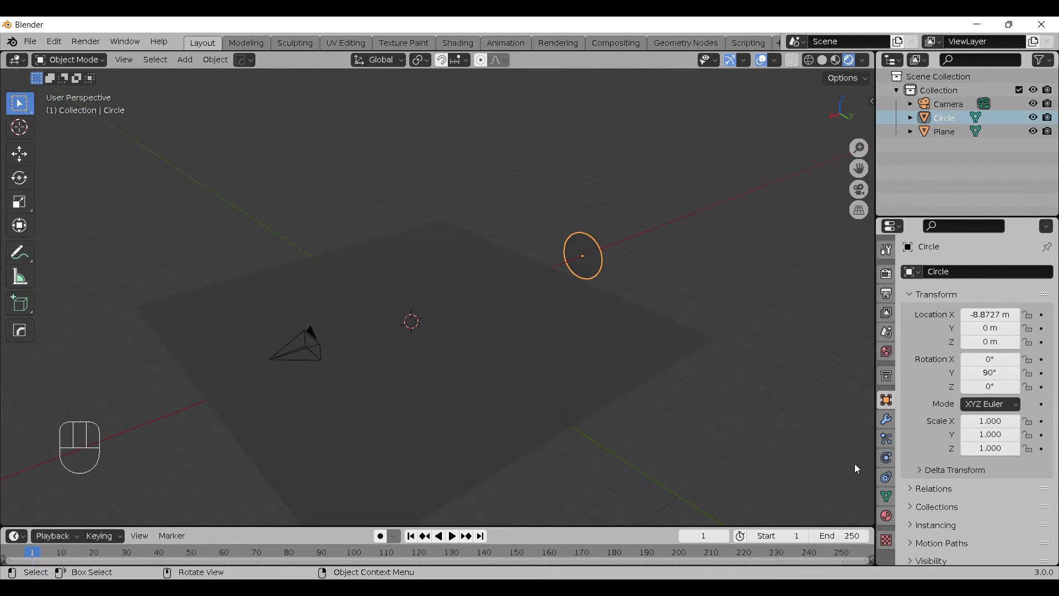
{"action": "left_click", "coordinate": [887, 516]}
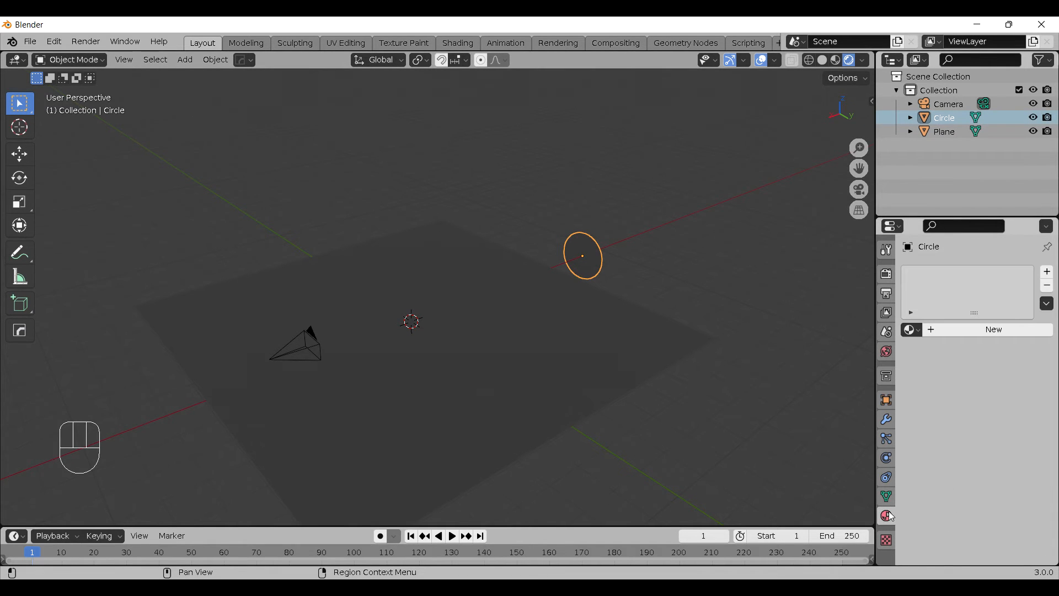
{"action": "left_click", "coordinate": [978, 336]}
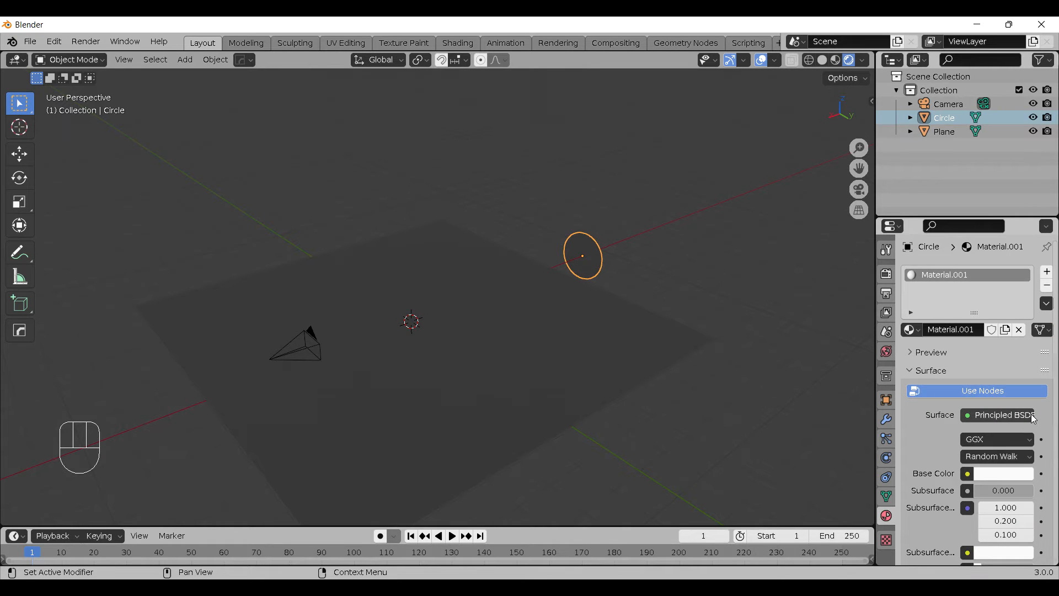
{"action": "left_click", "coordinate": [991, 415]}
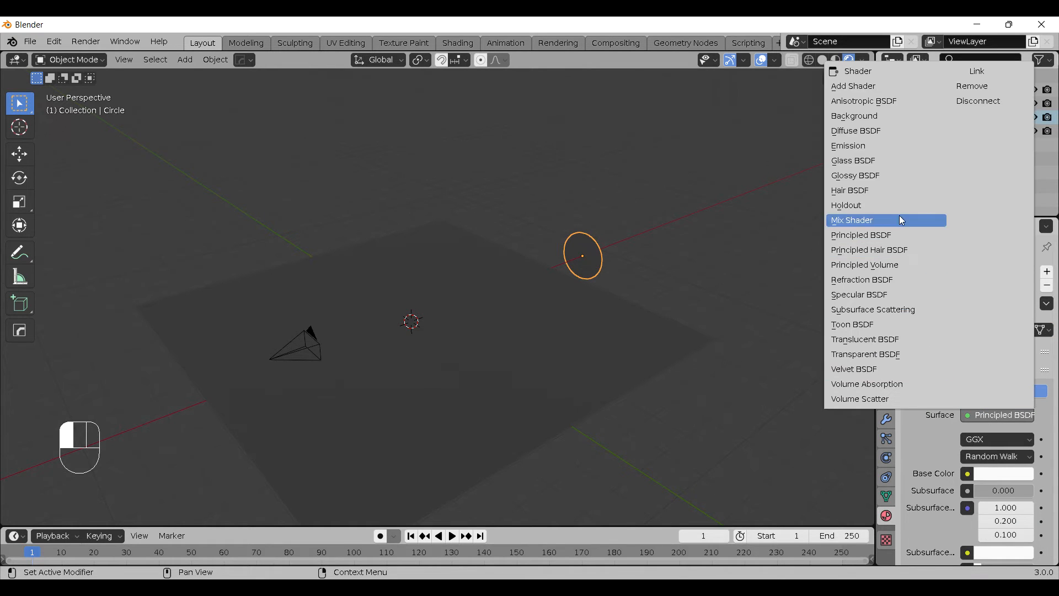
{"action": "left_click", "coordinate": [877, 147]}
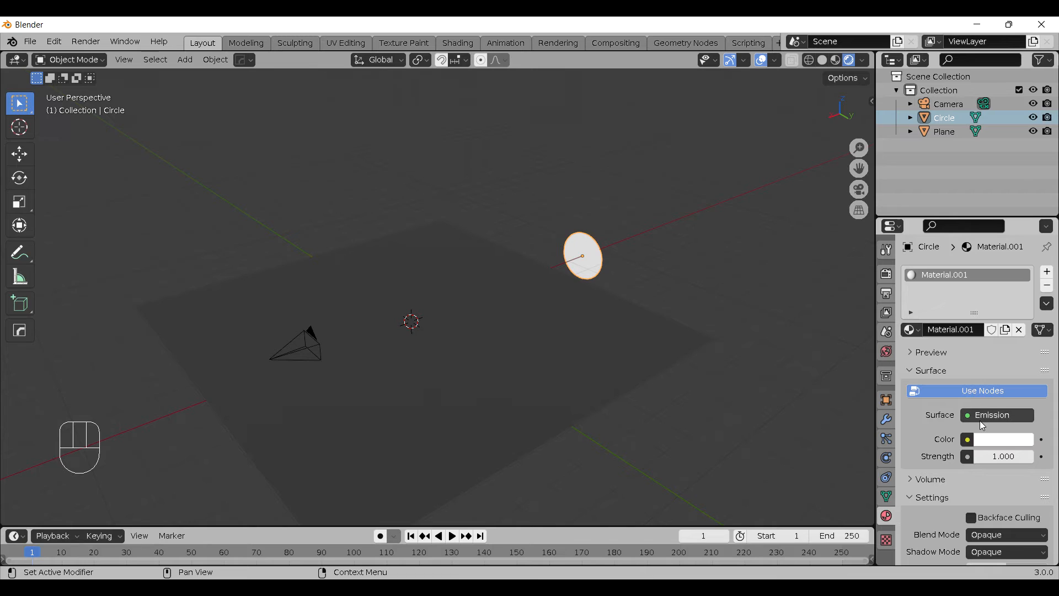
- Set the emission strength of the circle's material to 30
{"action": "left_click", "coordinate": [1003, 455]}
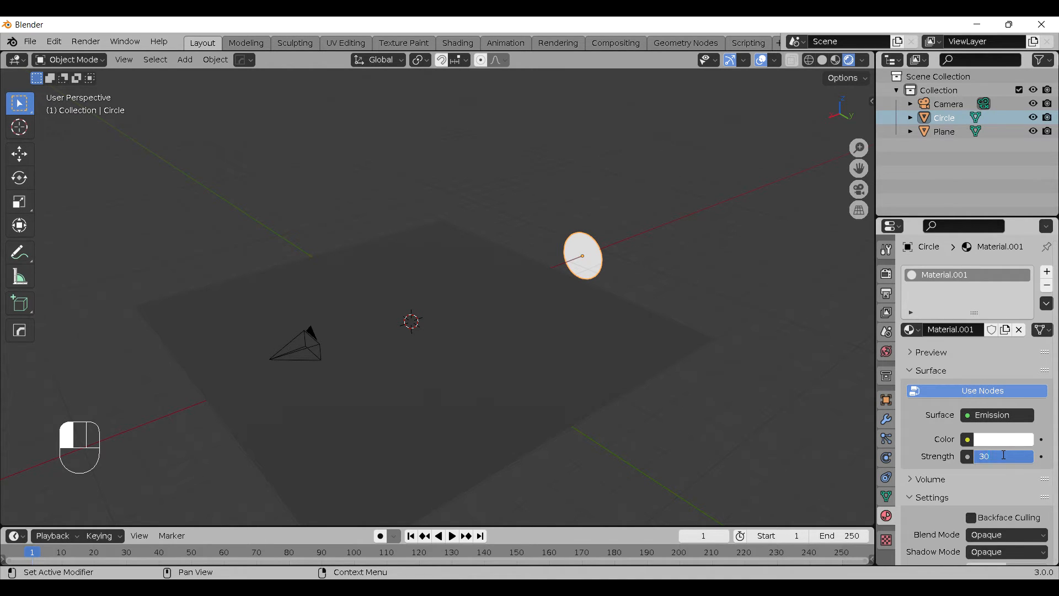
{"action": "type", "text": "30"}
{"action": "key", "text": "Return"}
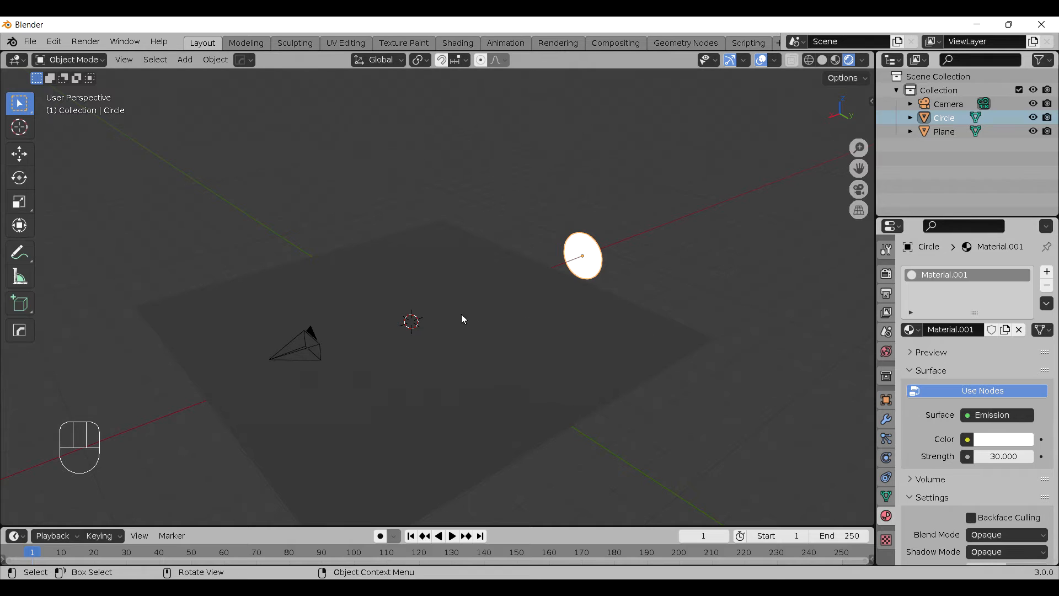
{"action": "middle_click_drag", "start_coordinate": [462, 315], "coordinate": [573, 312], "text": "shift"}
{"action": "middle_click_drag", "start_coordinate": [674, 315], "coordinate": [570, 314], "text": "shift"}
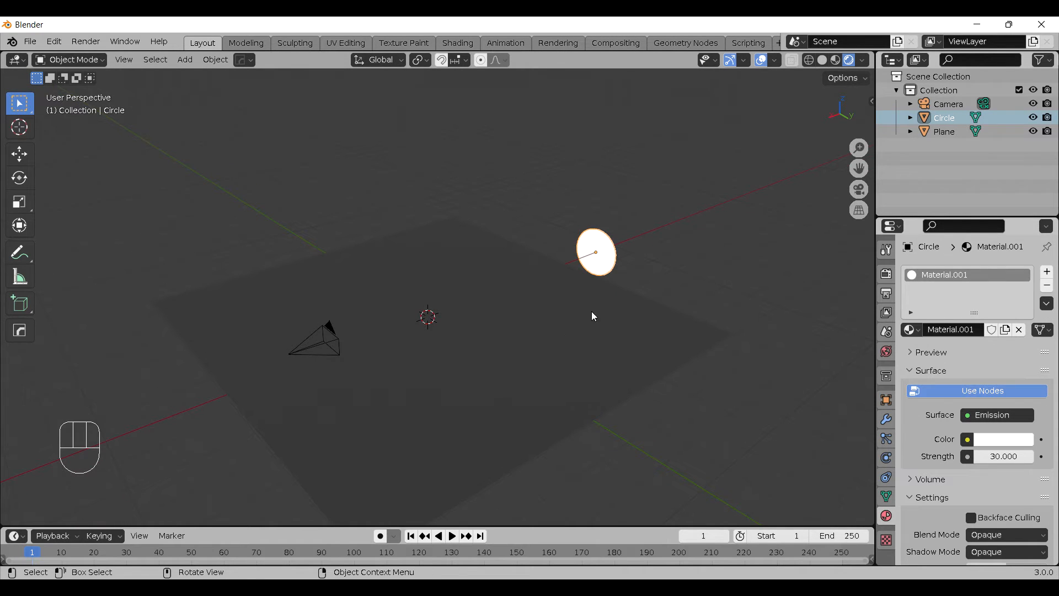
- Change the emission colour of the circle's material to a warm orange
{"action": "left_click", "coordinate": [997, 440]}
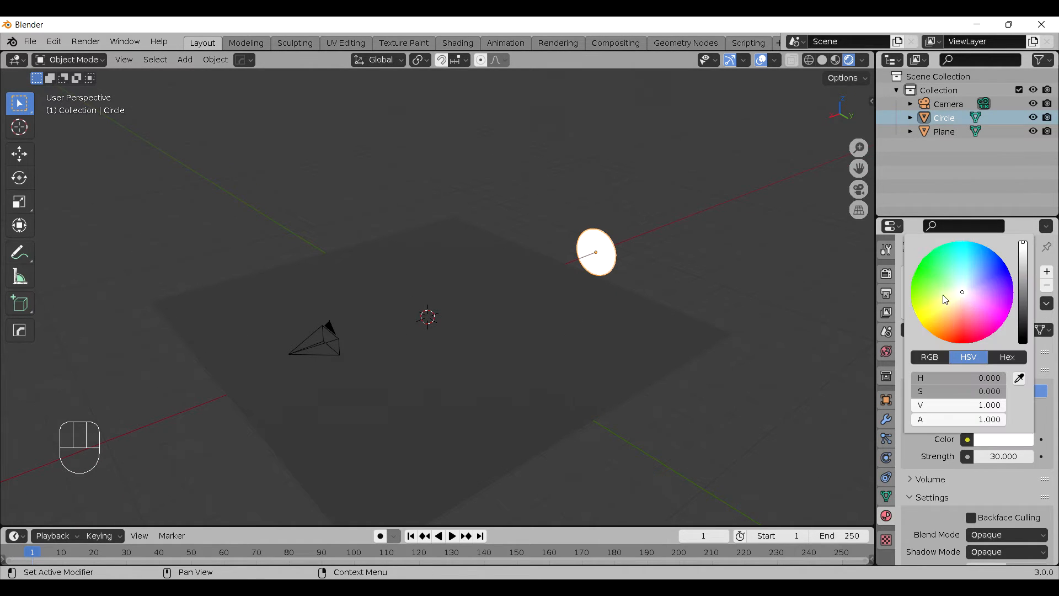
{"action": "left_click_drag", "start_coordinate": [941, 309], "coordinate": [944, 341]}
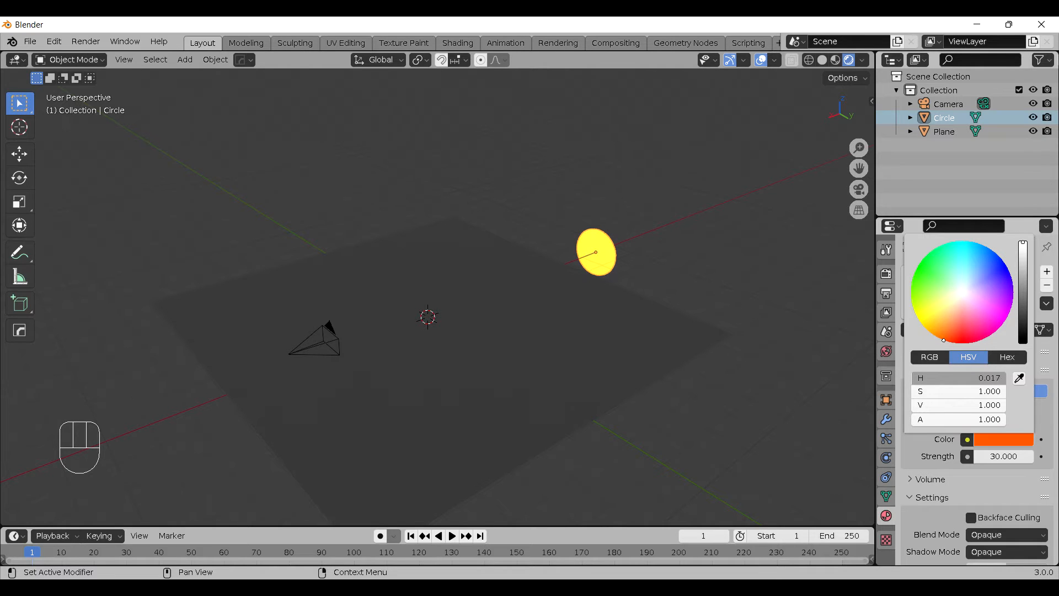
{"action": "left_click", "coordinate": [985, 441]}
{"action": "left_click_drag", "start_coordinate": [947, 344], "coordinate": [929, 330]}
- Enable Bloom in the Eevee render settings so the emissive circle glows
{"action": "middle_click_drag", "start_coordinate": [436, 318], "coordinate": [471, 324]}
{"action": "scroll", "coordinate": [472, 324], "scroll_direction": "up", "scroll_amount": 3}
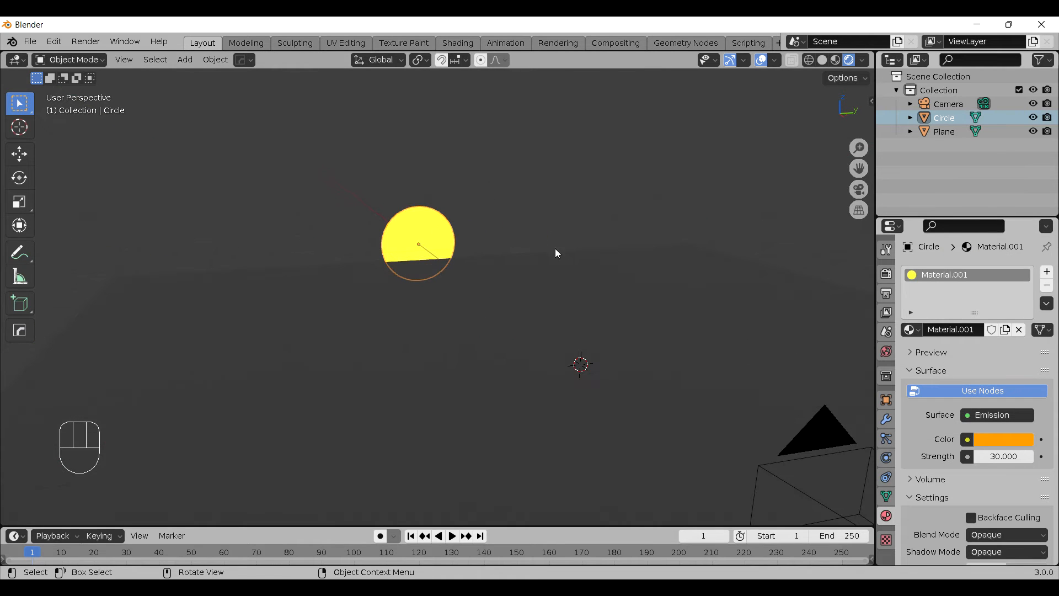
{"action": "left_click", "coordinate": [886, 276]}
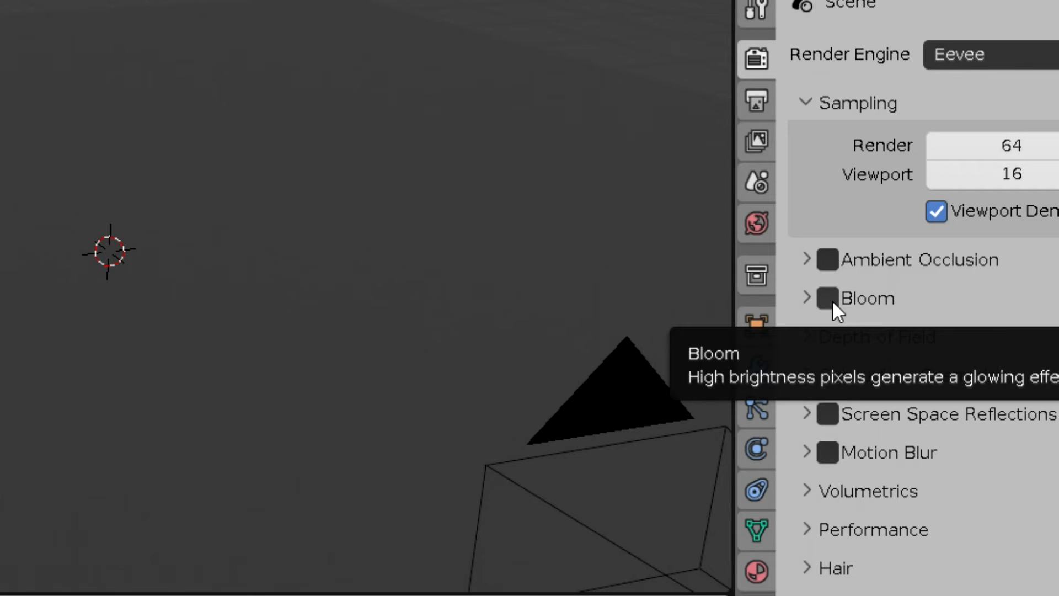
{"action": "left_click", "coordinate": [829, 299]}
- Select the ground plane and give it a new material in the Shading workspace
{"action": "middle_click_drag", "start_coordinate": [737, 305], "coordinate": [591, 345]}
{"action": "left_click", "coordinate": [564, 269]}
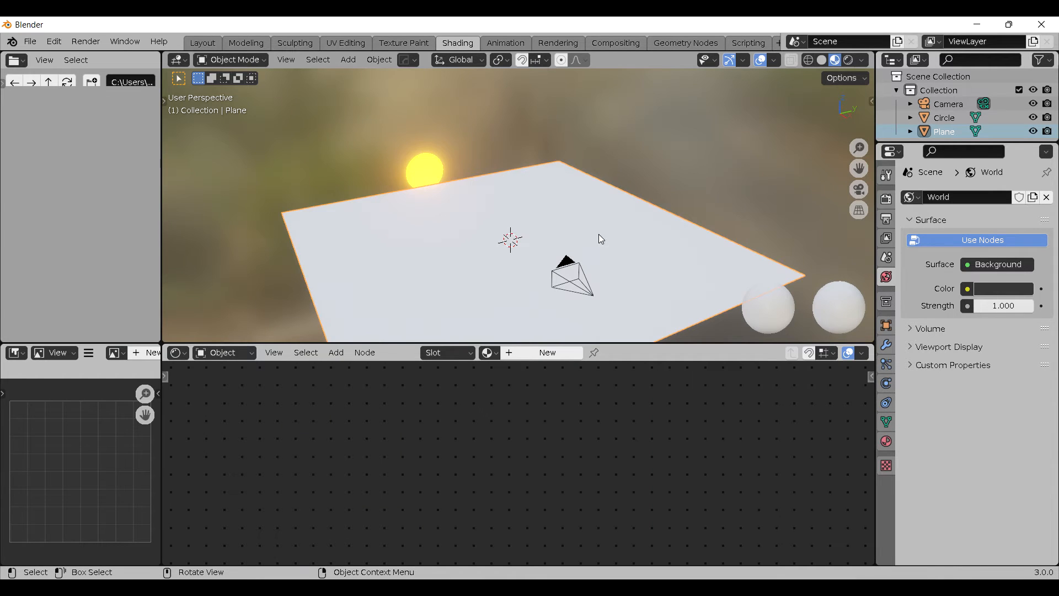
{"action": "scroll", "coordinate": [320, 277], "scroll_direction": "down", "scroll_amount": 1}
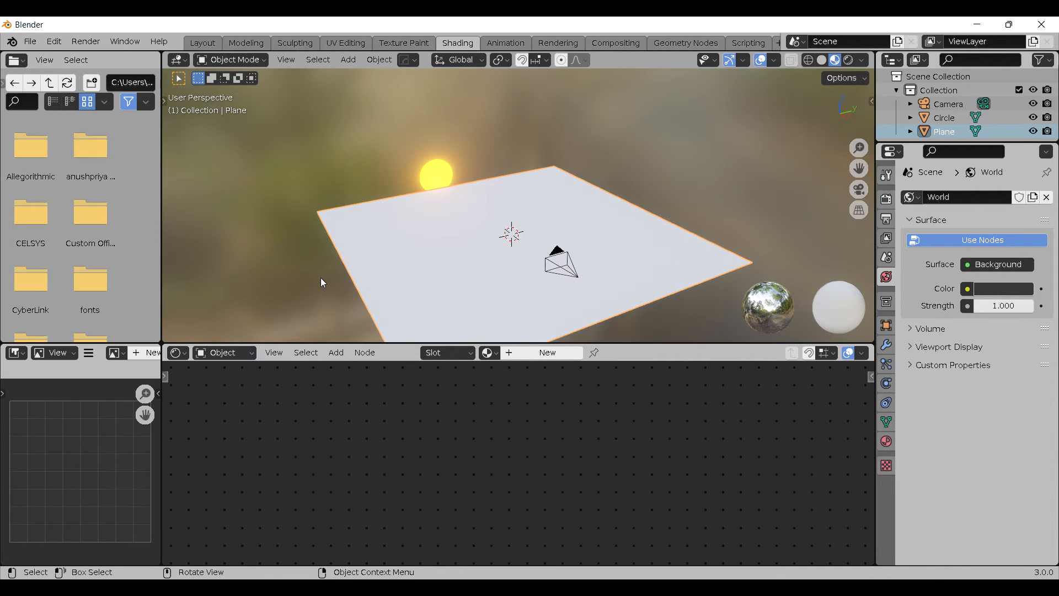
{"action": "left_click", "coordinate": [540, 356]}
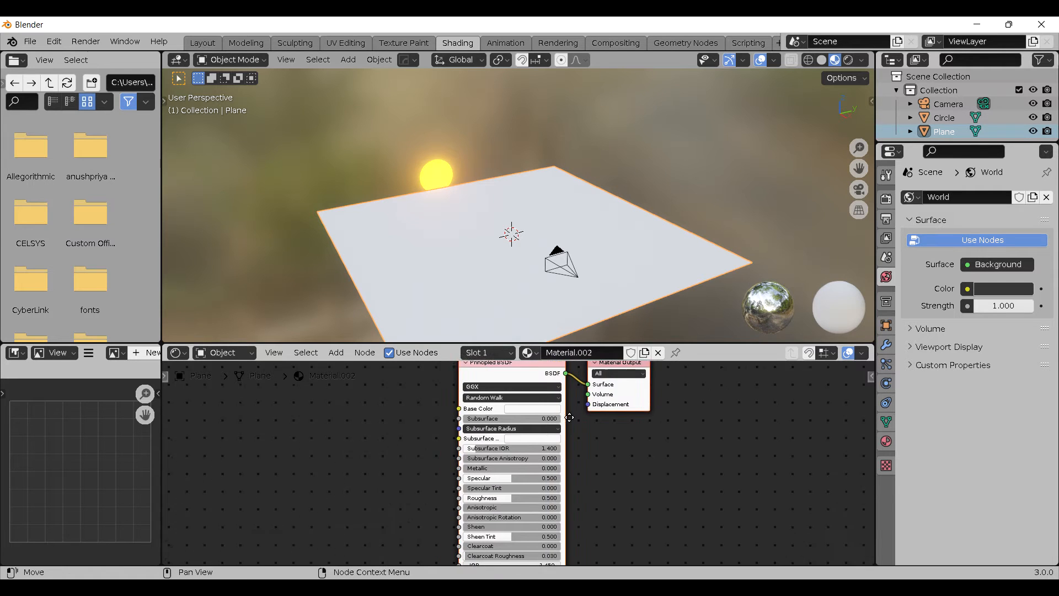
- Make the plane's Principled BSDF mirror-like with Metallic 1.000, Specular 1.000 and Roughness 0.000
{"action": "scroll", "coordinate": [615, 436], "scroll_direction": "up", "scroll_amount": 4}
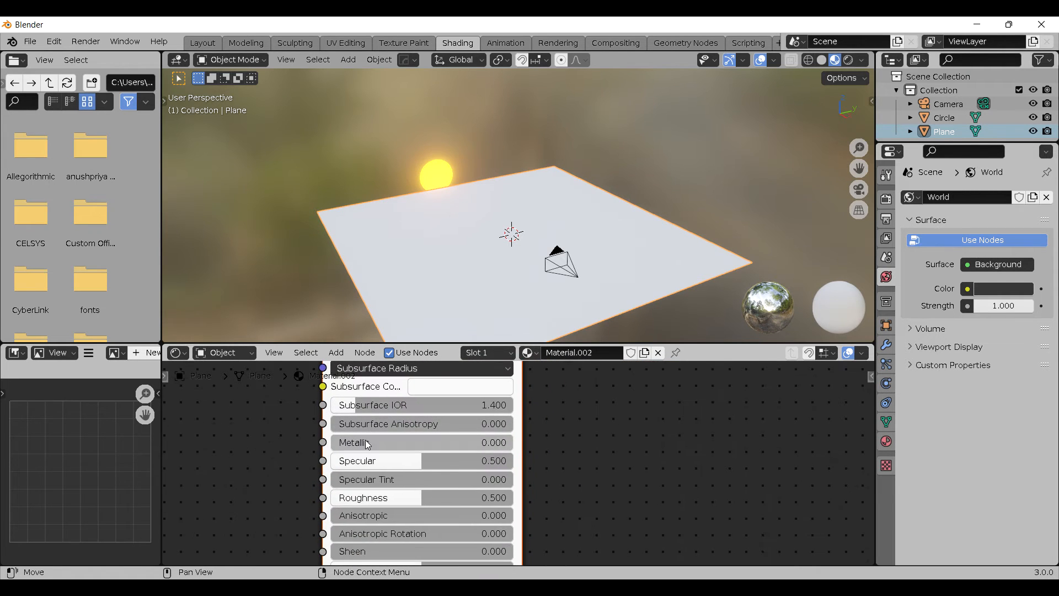
{"action": "left_click_drag", "start_coordinate": [344, 447], "coordinate": [513, 442]}
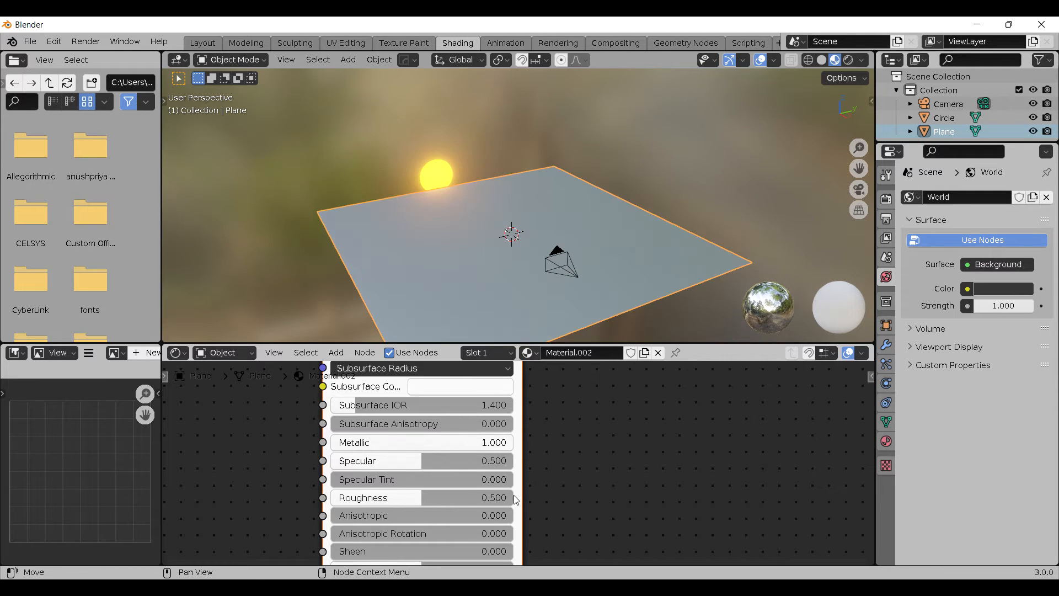
{"action": "left_click_drag", "start_coordinate": [391, 462], "coordinate": [513, 462]}
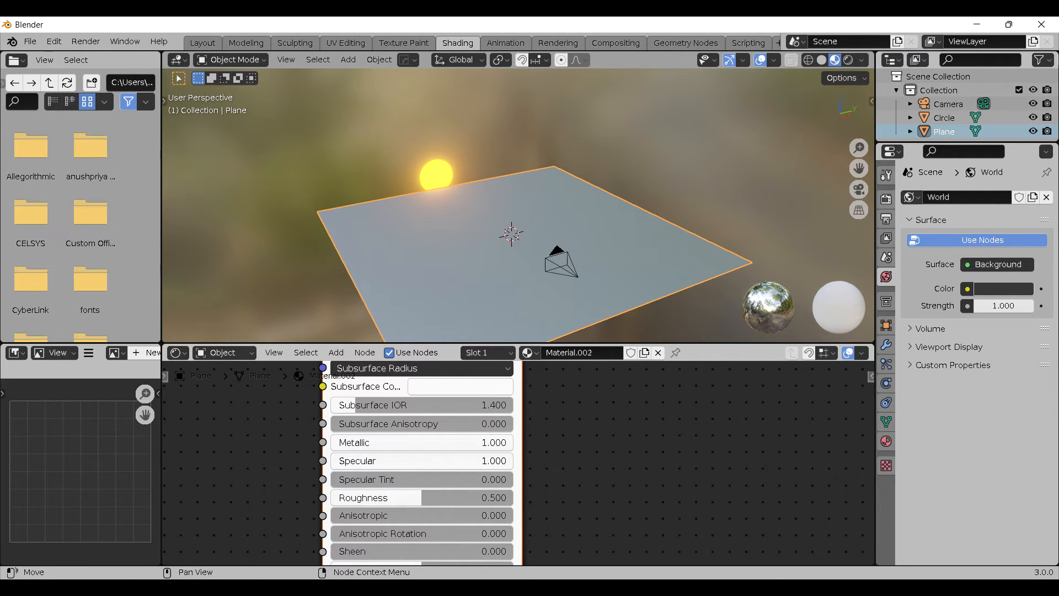
{"action": "left_click_drag", "start_coordinate": [406, 498], "coordinate": [331, 497]}
- Add a Noise Texture node to the plane's material and connect its Color output to the Material Output's Displacement input
{"action": "middle_click_drag", "start_coordinate": [575, 167], "coordinate": [618, 195]}
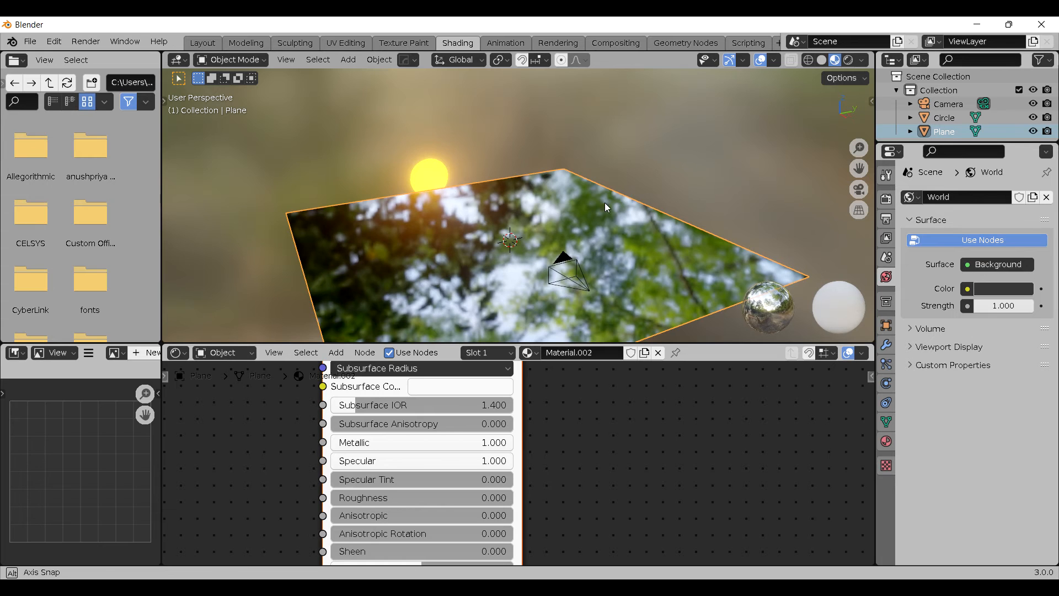
{"action": "scroll", "coordinate": [500, 431], "scroll_direction": "down", "scroll_amount": 1}
{"action": "scroll", "coordinate": [498, 427], "scroll_direction": "down", "scroll_amount": 3}
{"action": "middle_click_drag", "start_coordinate": [442, 418], "coordinate": [498, 480]}
{"action": "scroll", "coordinate": [498, 480], "scroll_direction": "up", "scroll_amount": 1}
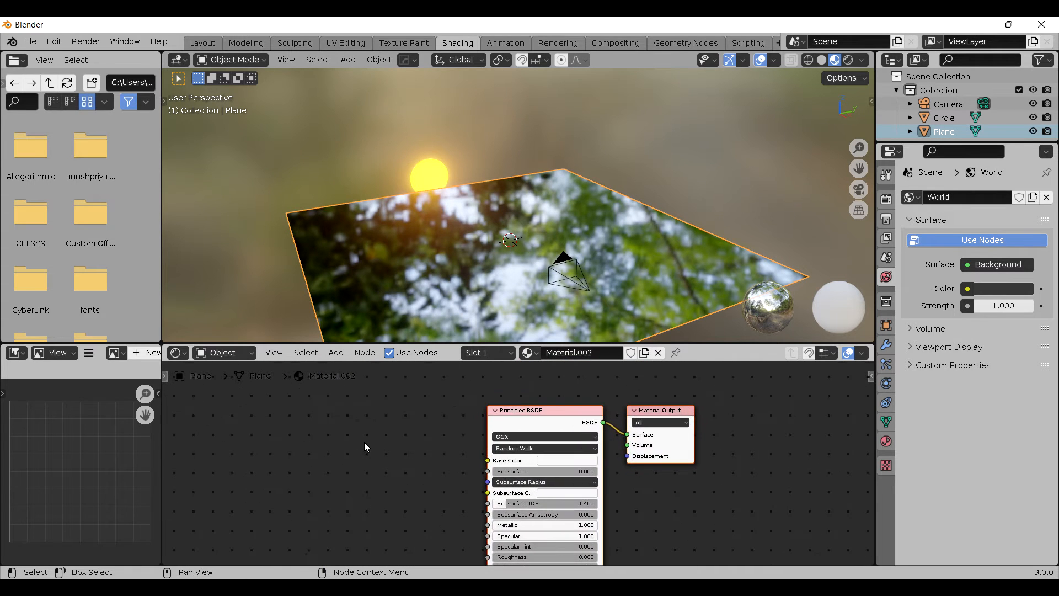
{"action": "key", "text": "shift+a"}
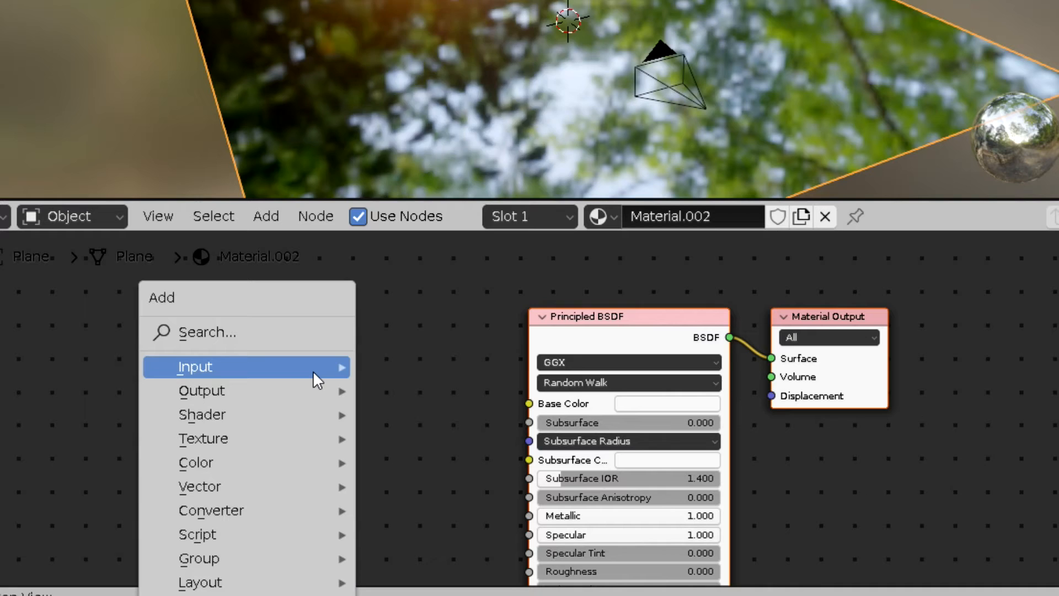
{"action": "mouse_move", "coordinate": [217, 440]}
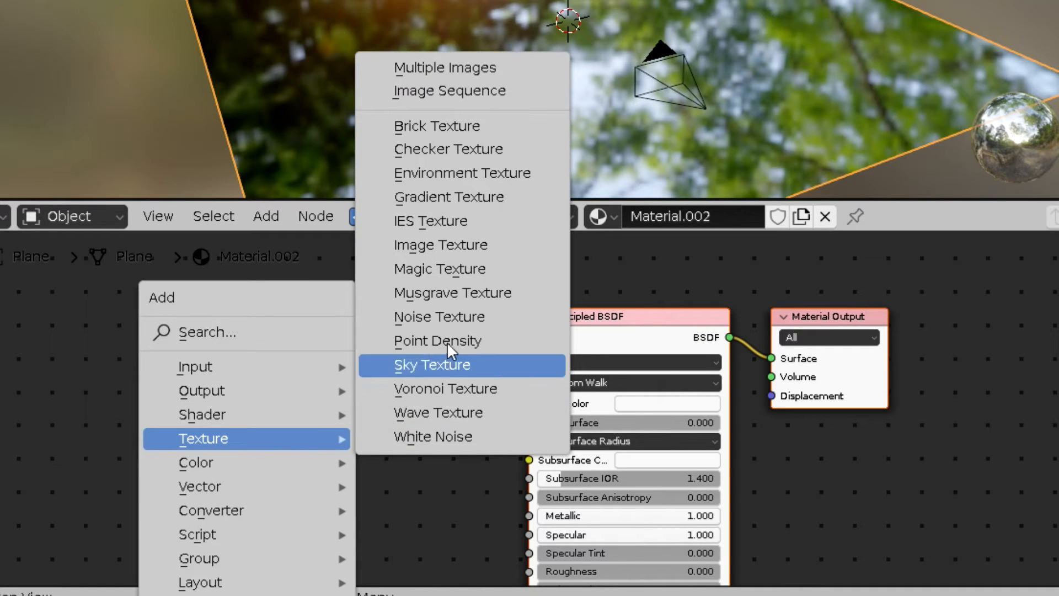
{"action": "left_click", "coordinate": [459, 318]}
{"action": "left_click", "coordinate": [248, 302]}
{"action": "scroll", "coordinate": [505, 457], "scroll_direction": "up", "scroll_amount": 5}
{"action": "middle_click_drag", "start_coordinate": [454, 433], "coordinate": [412, 446]}
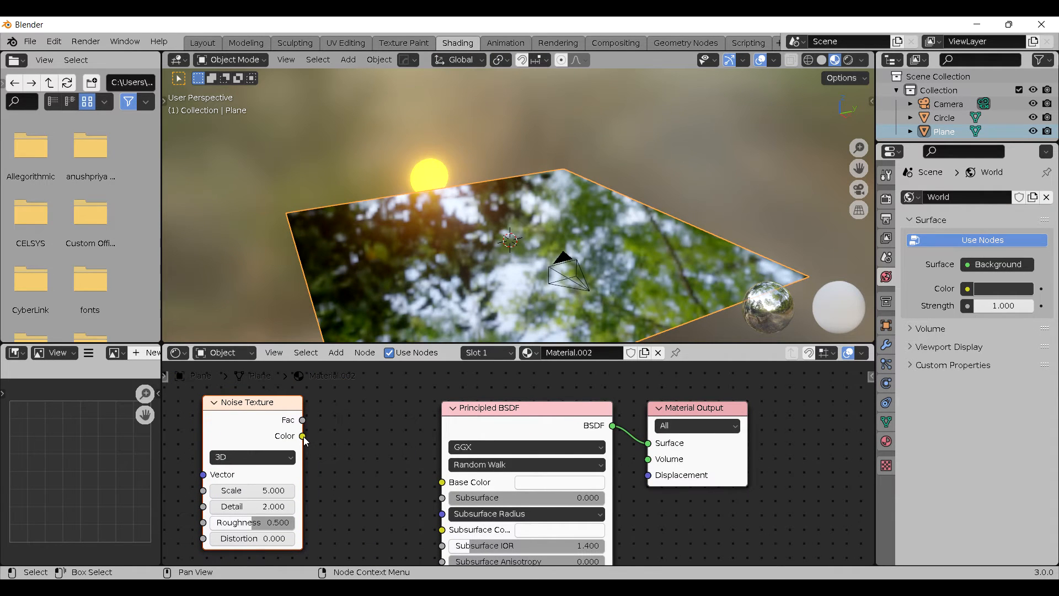
{"action": "left_click_drag", "start_coordinate": [303, 436], "coordinate": [648, 482]}
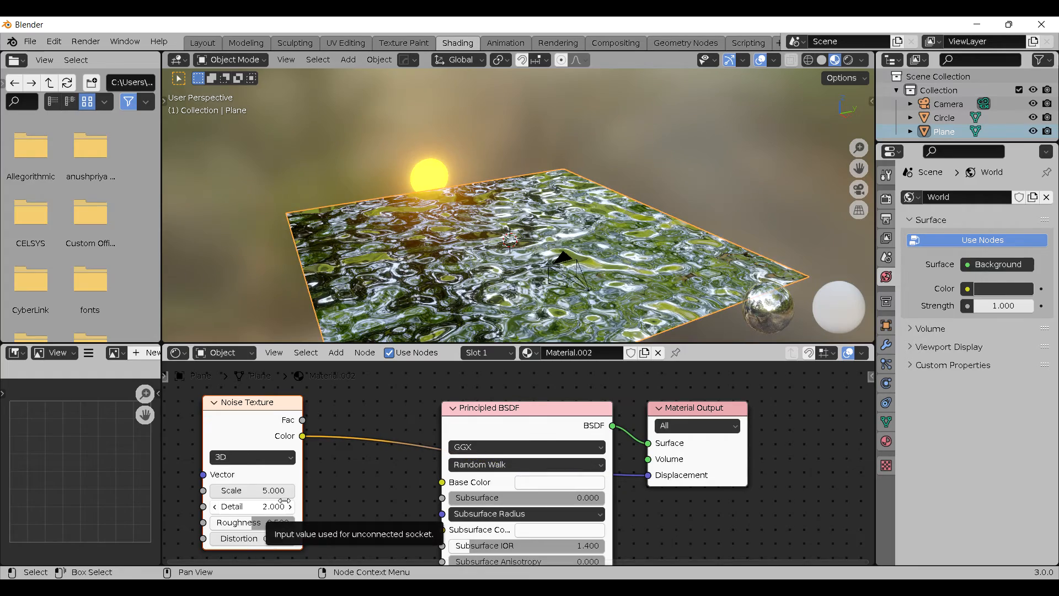
- Set the Noise Texture's Scale to 22.800 for finer ripples on the plane
{"action": "middle_click_drag", "start_coordinate": [640, 246], "coordinate": [497, 291]}
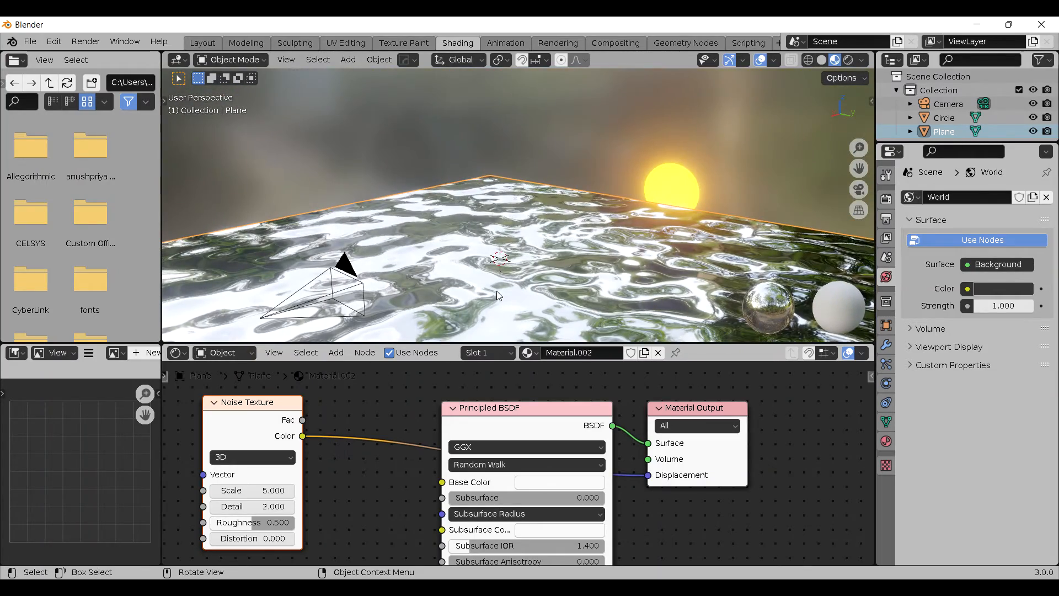
{"action": "middle_click_drag", "start_coordinate": [462, 254], "coordinate": [485, 281]}
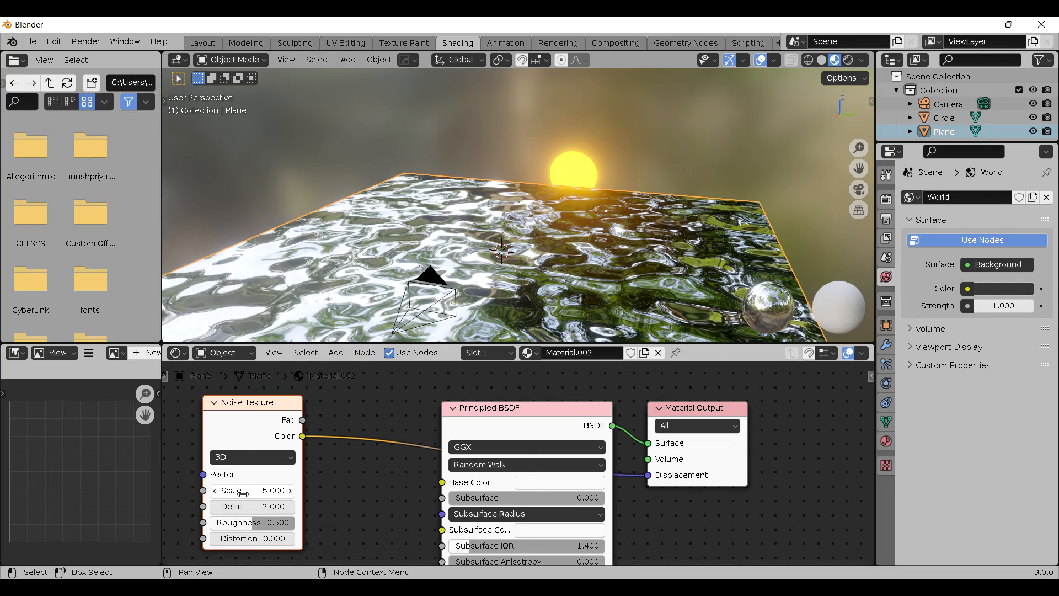
{"action": "left_click_drag", "start_coordinate": [243, 491], "coordinate": [276, 491]}
{"action": "left_click_drag", "start_coordinate": [252, 491], "coordinate": [305, 491]}
{"action": "middle_click_drag", "start_coordinate": [433, 229], "coordinate": [557, 302]}
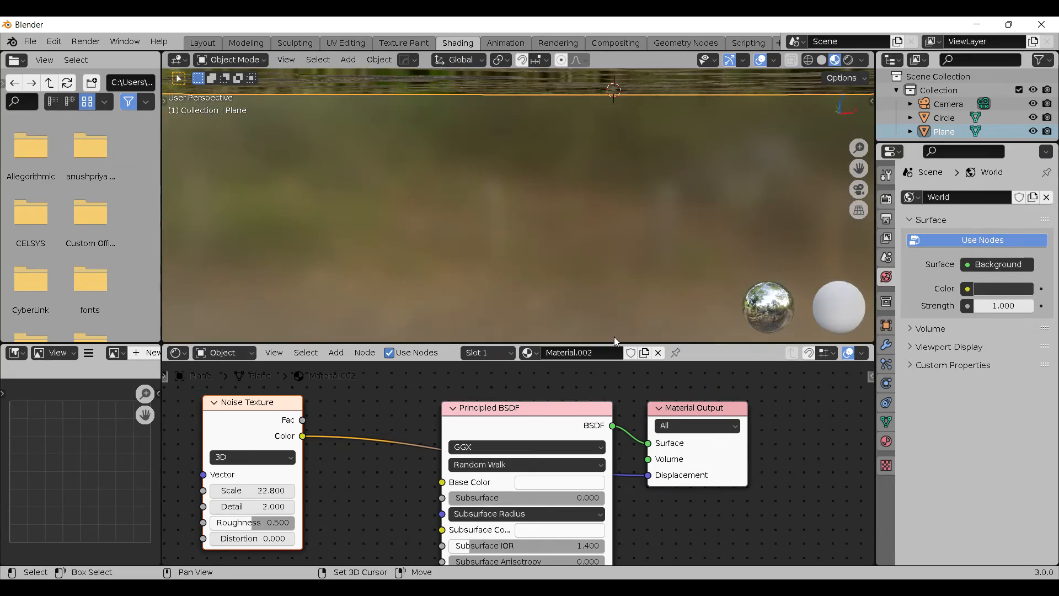
{"action": "middle_click_drag", "start_coordinate": [584, 189], "coordinate": [555, 178]}
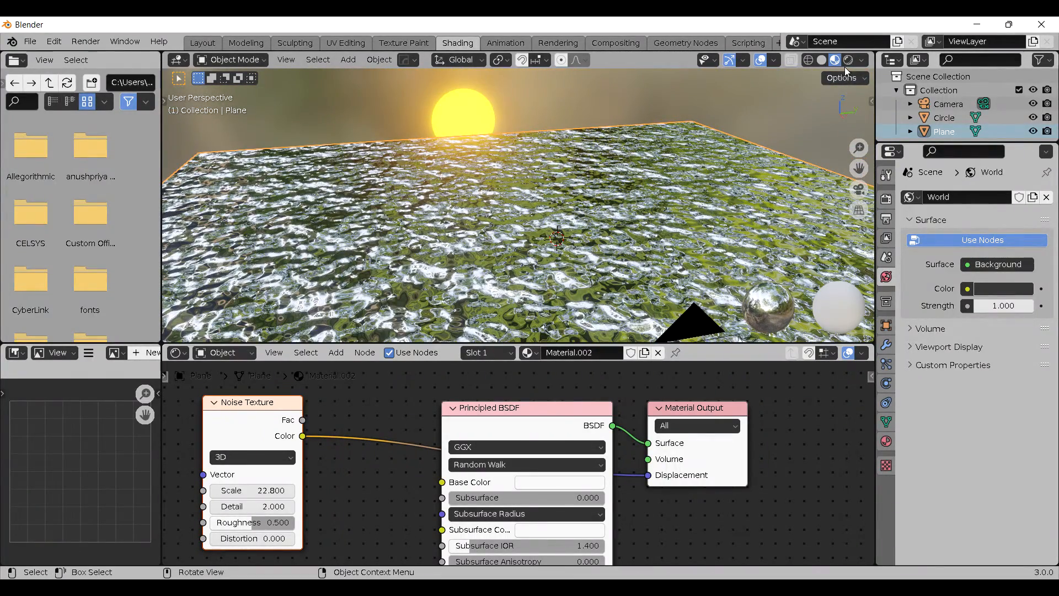
- Return to the Layout workspace and enable Screen Space Reflections in the render settings
{"action": "left_click", "coordinate": [204, 46]}
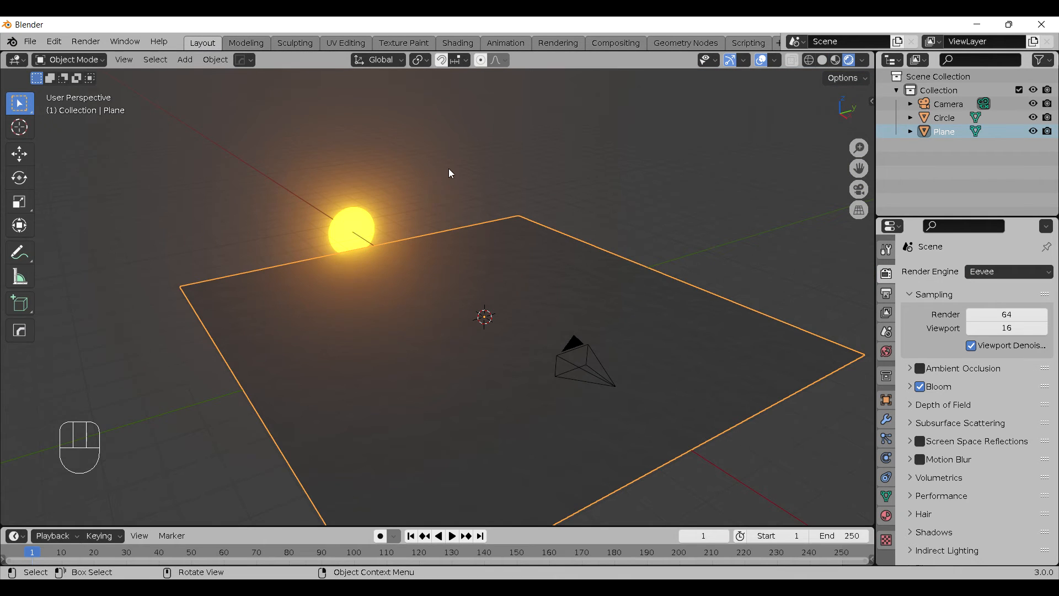
{"action": "middle_click_drag", "start_coordinate": [662, 248], "coordinate": [415, 304]}
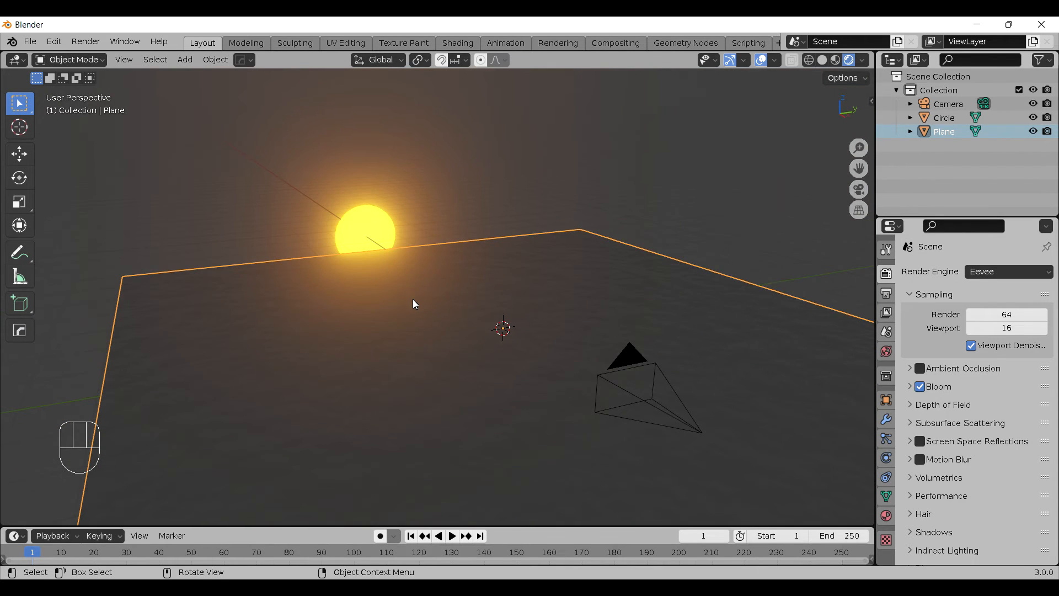
{"action": "middle_click_drag", "start_coordinate": [687, 314], "coordinate": [648, 292], "text": "shift"}
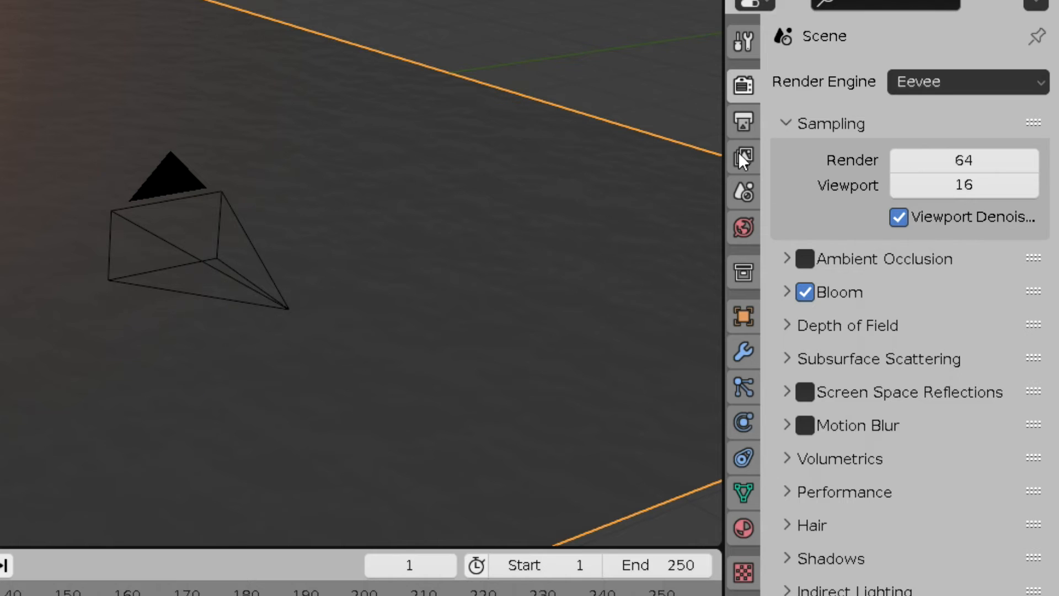
{"action": "scroll", "coordinate": [821, 268], "scroll_direction": "down", "scroll_amount": 5}
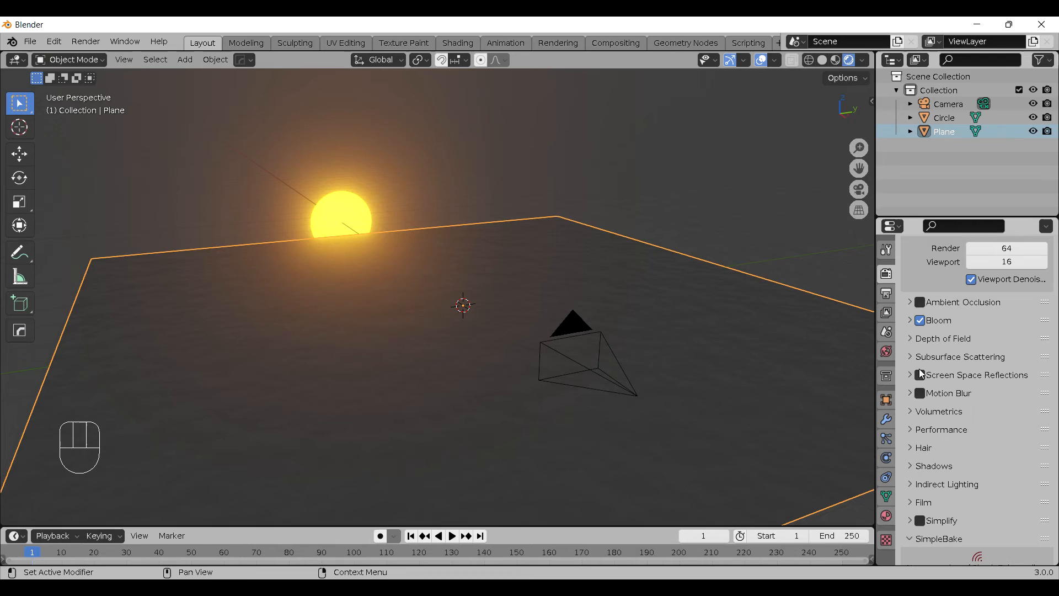
{"action": "left_click", "coordinate": [804, 270]}
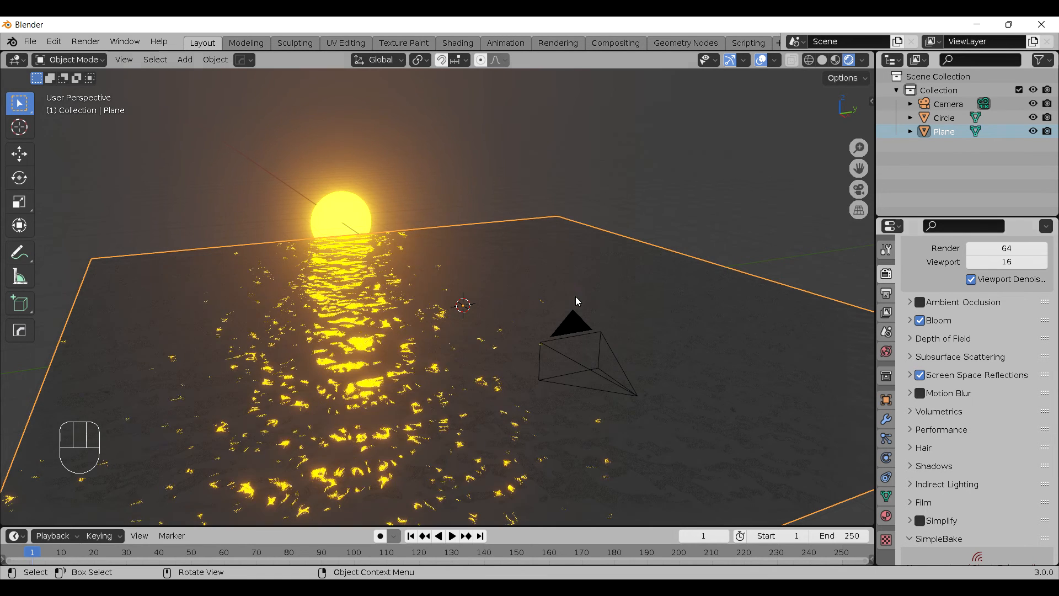
- Lock the camera to the view, tilt its framing so the horizon sits slightly higher in the frame, and unlock it
{"action": "middle_click_drag", "start_coordinate": [613, 290], "coordinate": [577, 286]}
{"action": "key", "text": "KP_0"}
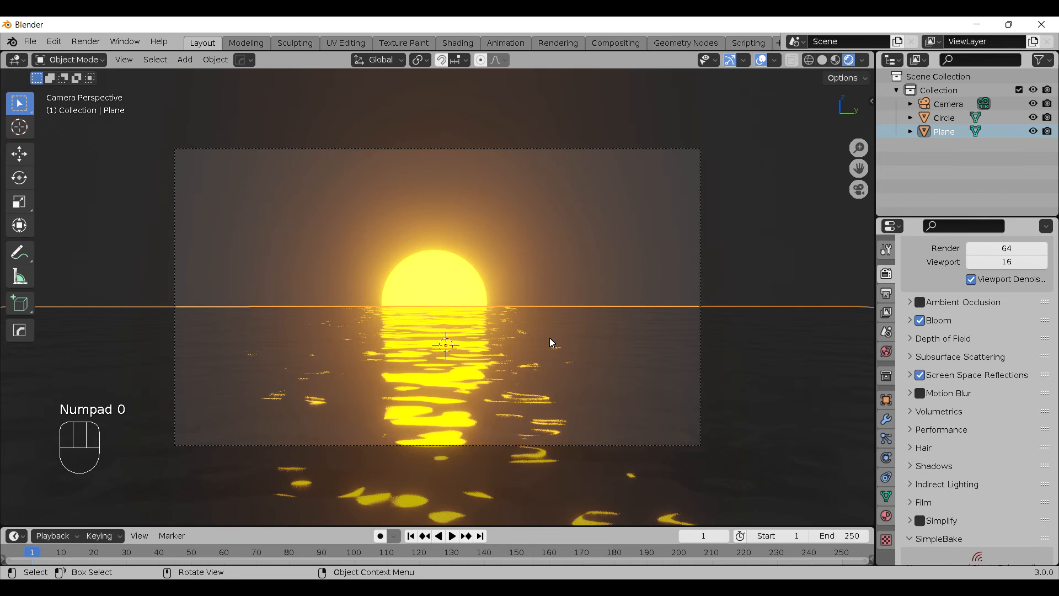
{"action": "scroll", "coordinate": [552, 334], "scroll_direction": "up", "scroll_amount": 2}
{"action": "scroll", "coordinate": [516, 279], "scroll_direction": "down", "scroll_amount": 1}
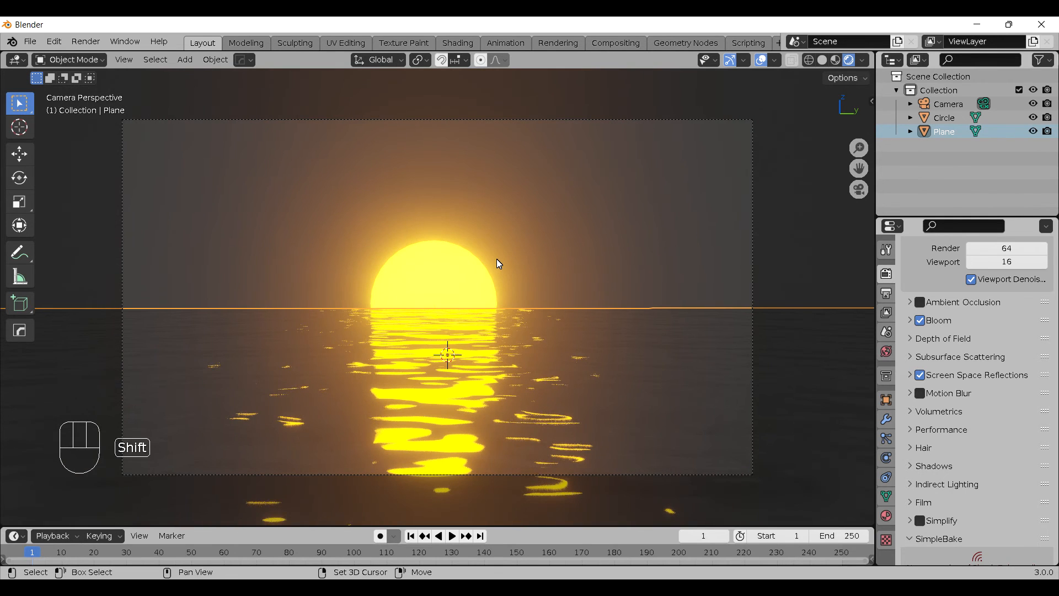
{"action": "middle_click_drag", "start_coordinate": [498, 265], "coordinate": [514, 270], "text": "shift"}
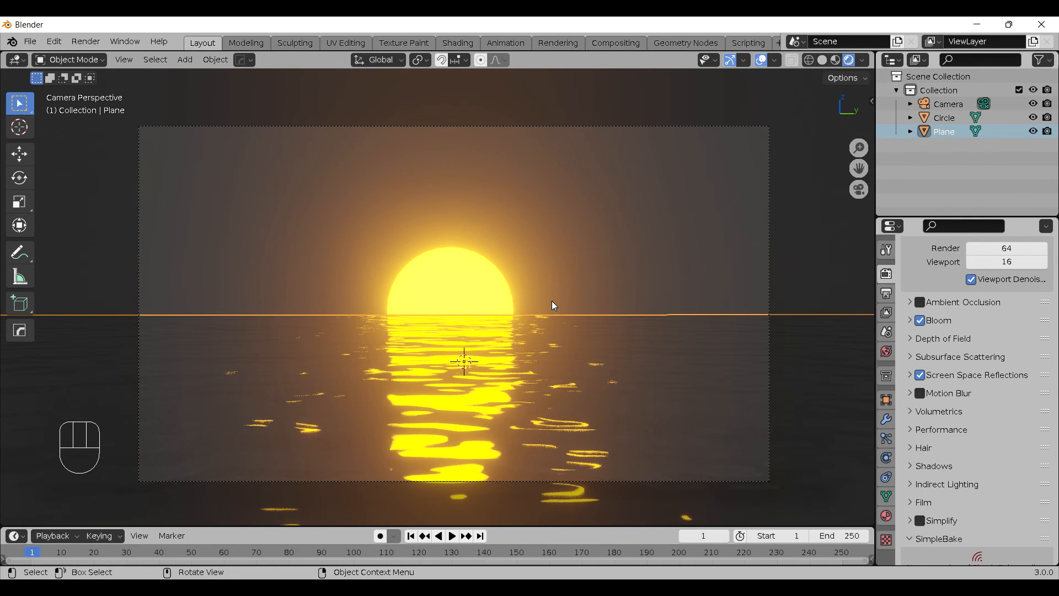
{"action": "key", "text": "n"}
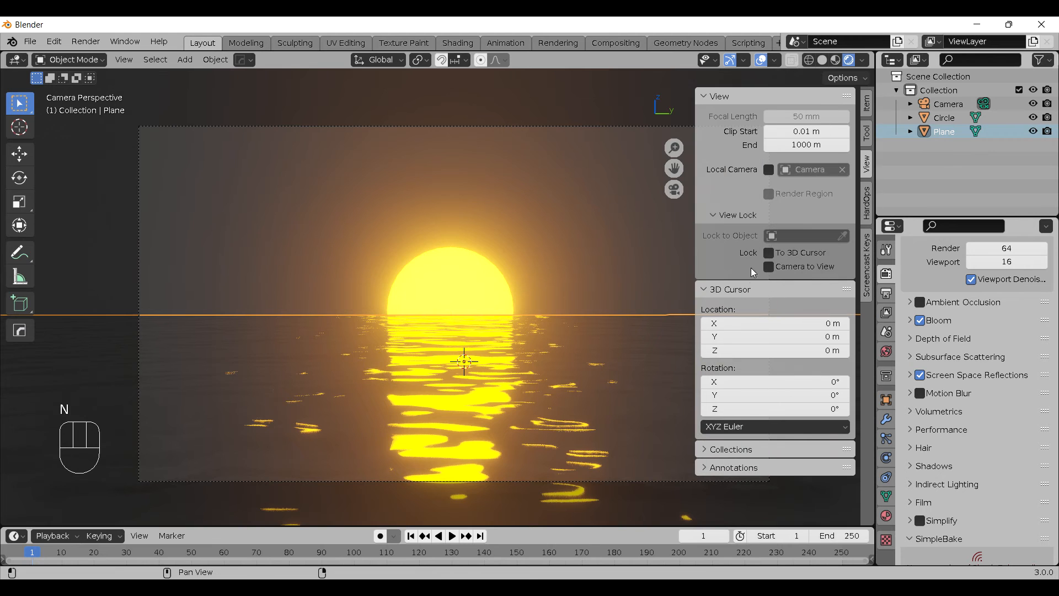
{"action": "key", "text": "n"}
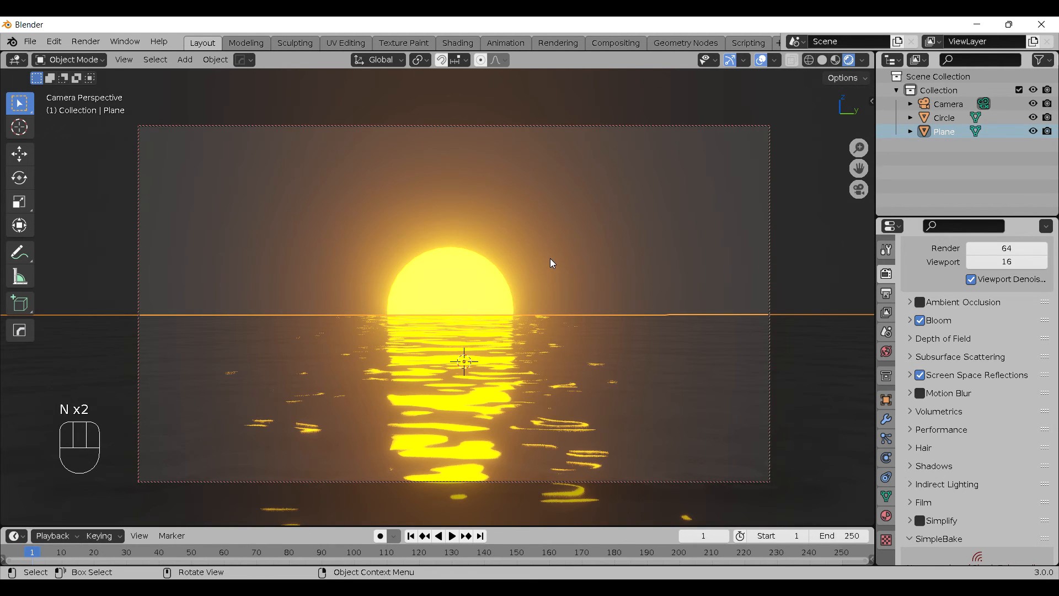
{"action": "middle_click_drag", "start_coordinate": [551, 258], "coordinate": [568, 251]}
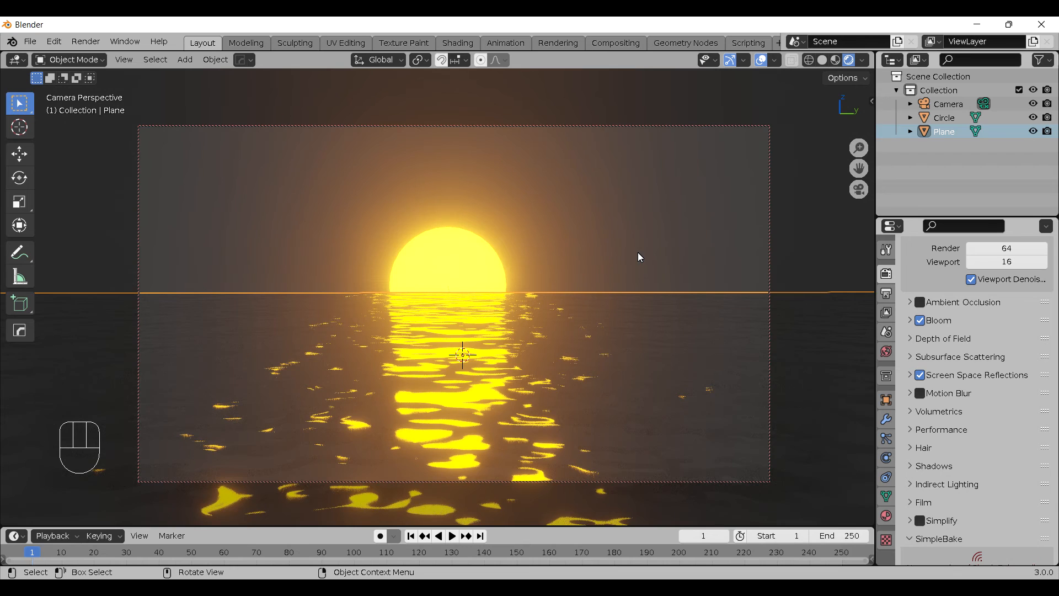
{"action": "key", "text": "n"}
{"action": "key", "text": "n"}
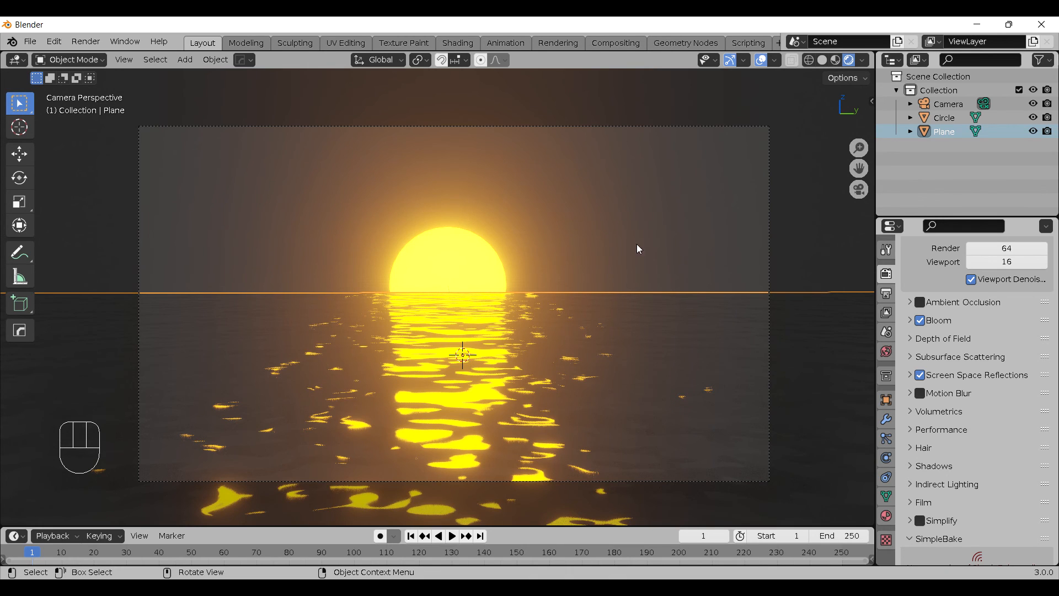
- Hide the viewport overlays and set the world background colour to a dark purple
{"action": "left_click", "coordinate": [763, 62]}
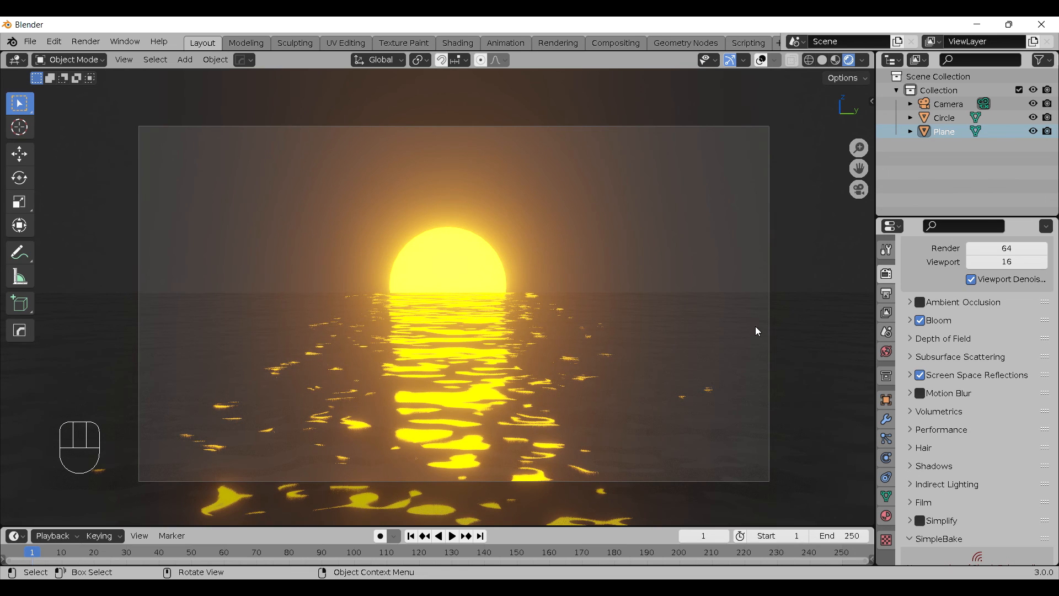
{"action": "left_click", "coordinate": [891, 354]}
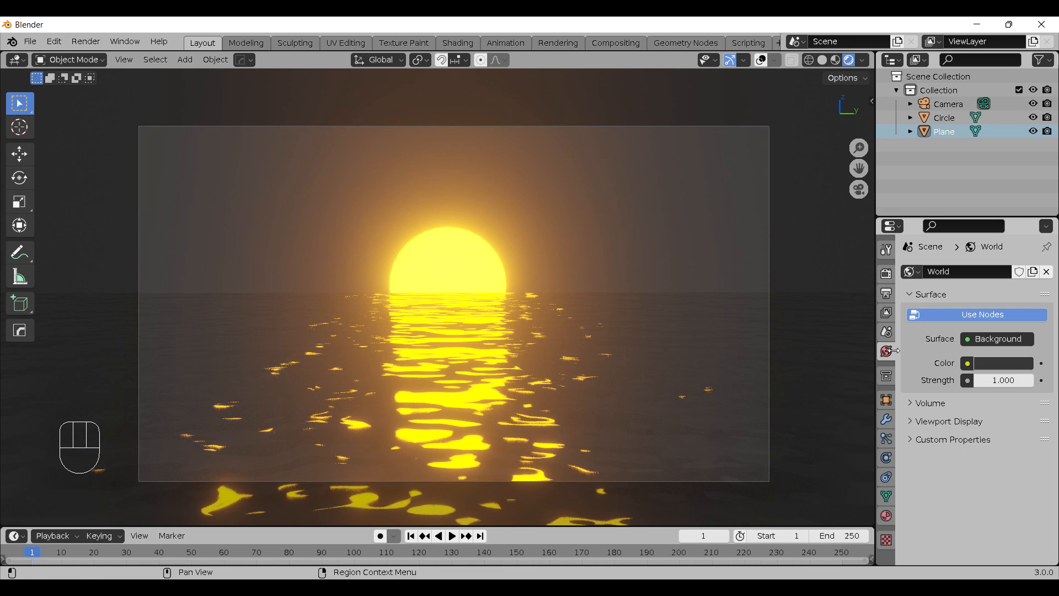
{"action": "left_click", "coordinate": [995, 365]}
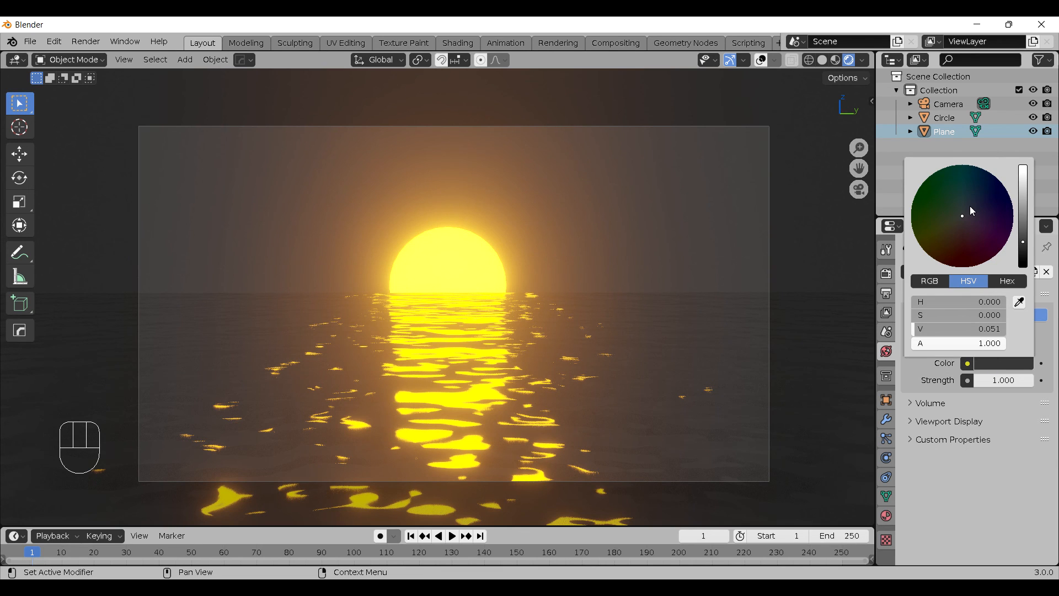
{"action": "left_click", "coordinate": [929, 177]}
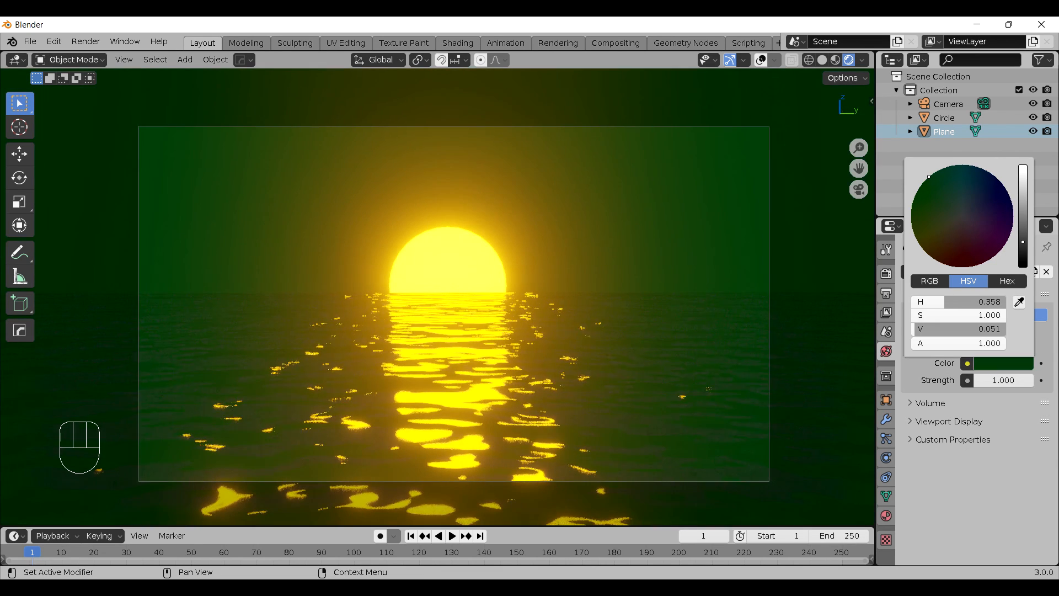
{"action": "mouse_move", "coordinate": [929, 177]}
{"action": "left_mouse_down"}
{"action": "mouse_move", "coordinate": [936, 201]}
{"action": "mouse_move", "coordinate": [987, 216]}
{"action": "left_mouse_up"}
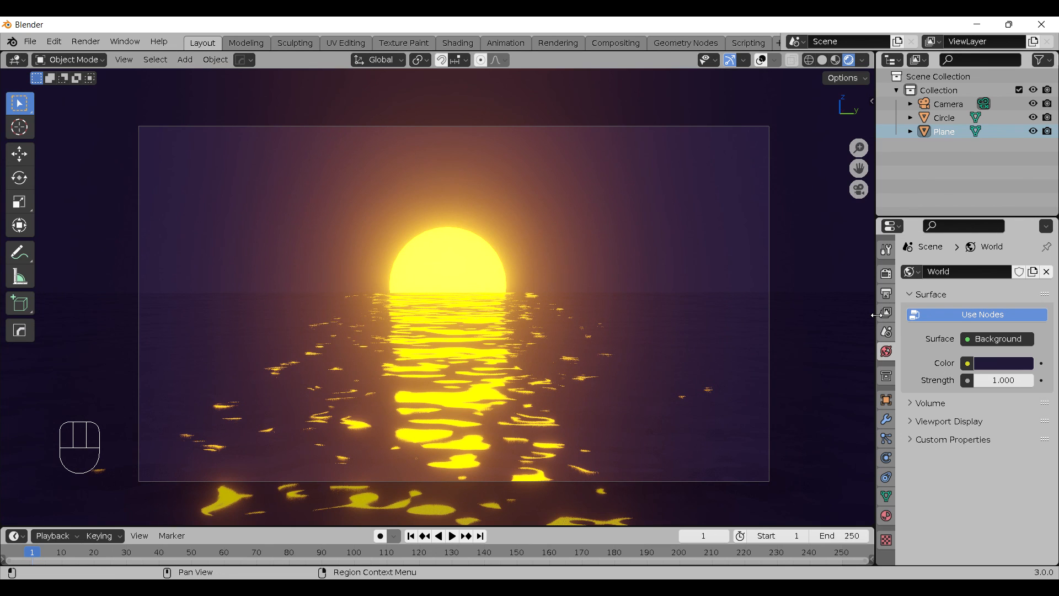